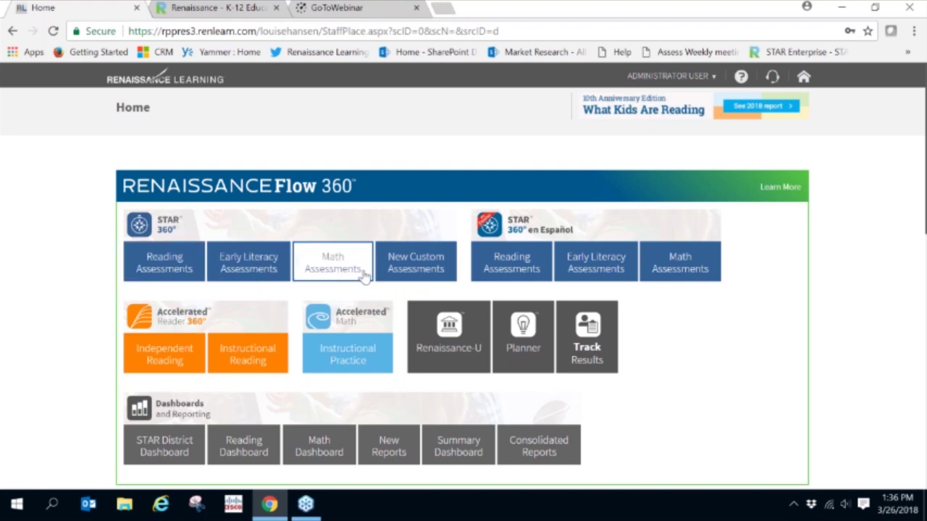
Review the Wisconsin Forward Exam benchmark scores by grade in STAR Reading, and return to Screening, Progress Monitoring & Intervention
{"action": "left_click", "coordinate": [171, 266]}
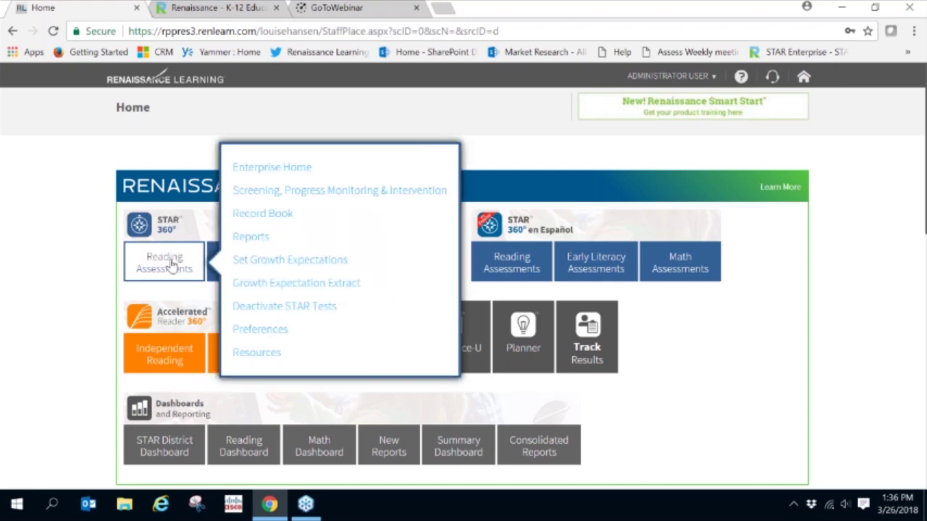
{"action": "left_click", "coordinate": [277, 193]}
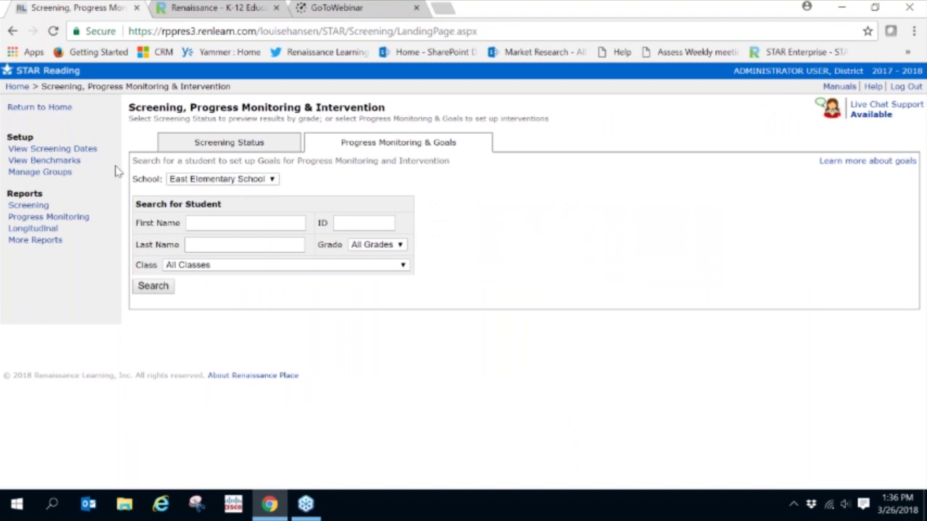
{"action": "left_click", "coordinate": [67, 163]}
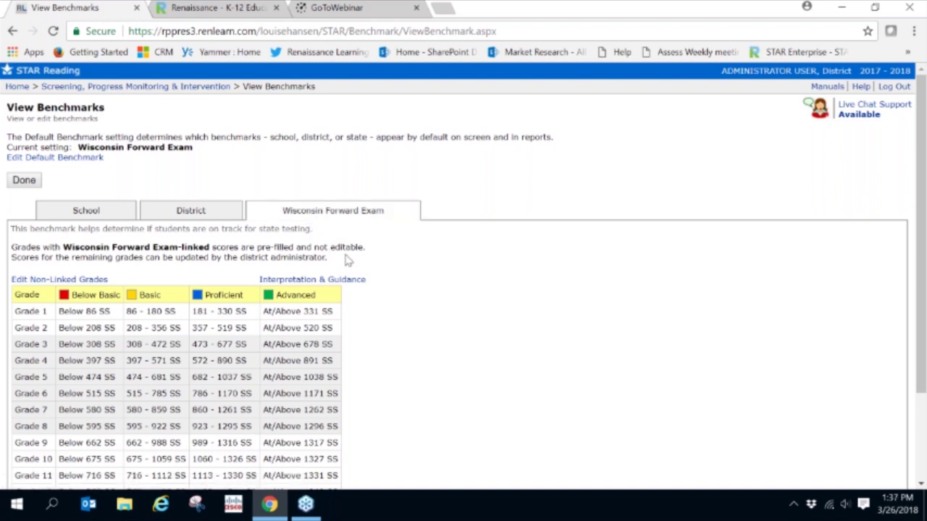
{"action": "scroll", "coordinate": [346, 259], "scroll_direction": "down", "scroll_amount": 3}
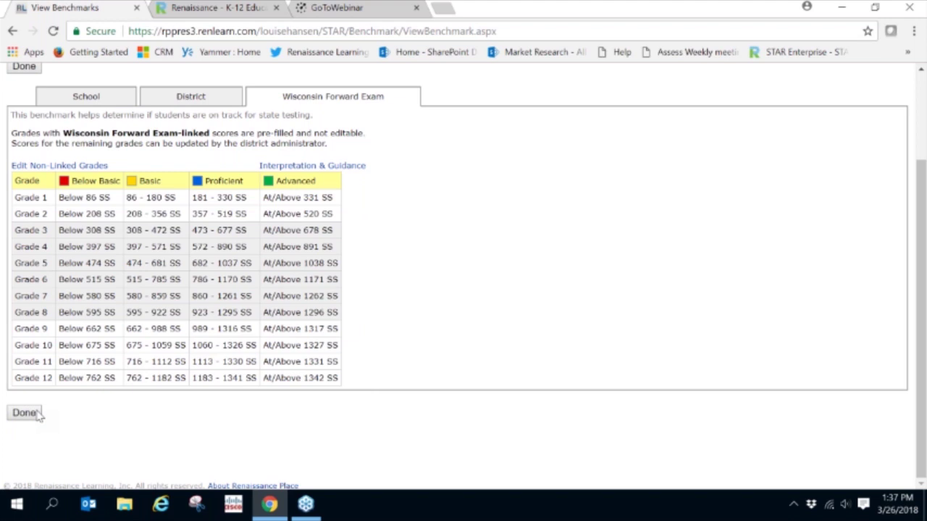
{"action": "left_click", "coordinate": [24, 413]}
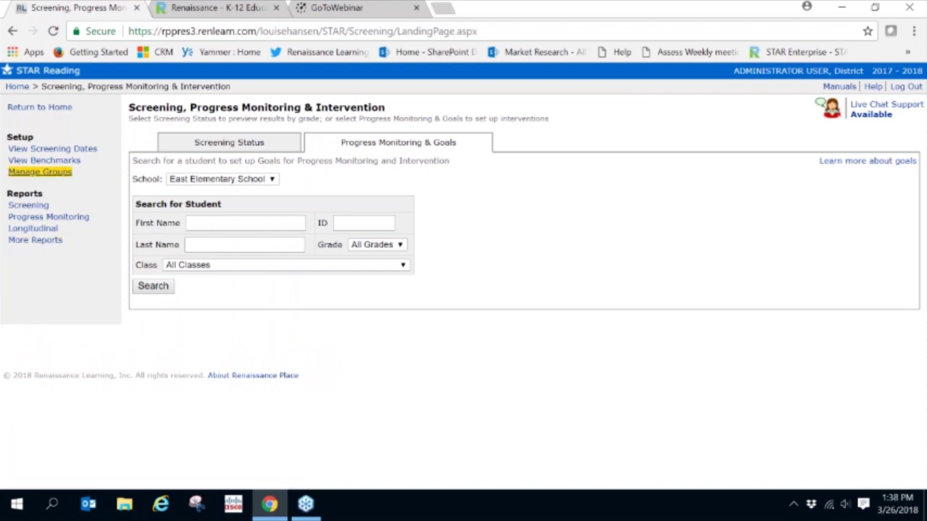
Open the options of the STAR Reading Screening report for Tiger Elementary 360
{"action": "left_click", "coordinate": [24, 110]}
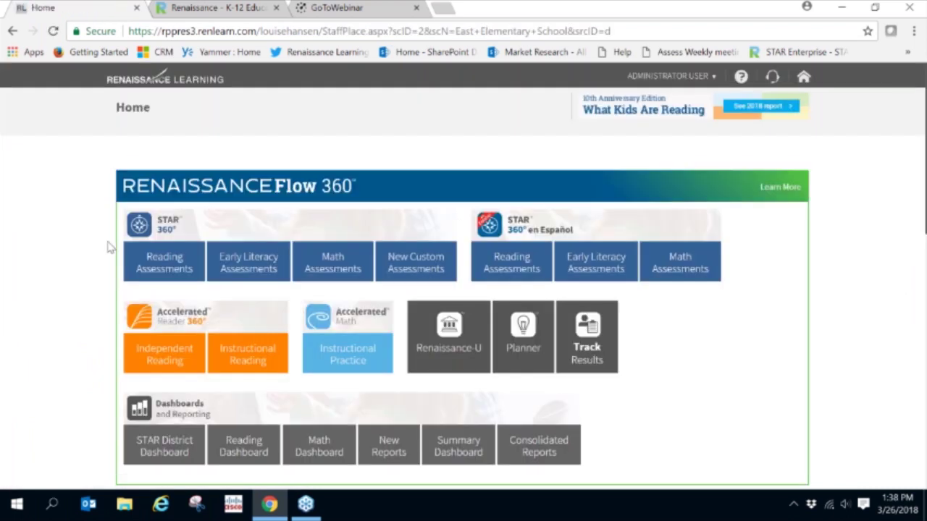
{"action": "left_click", "coordinate": [163, 270]}
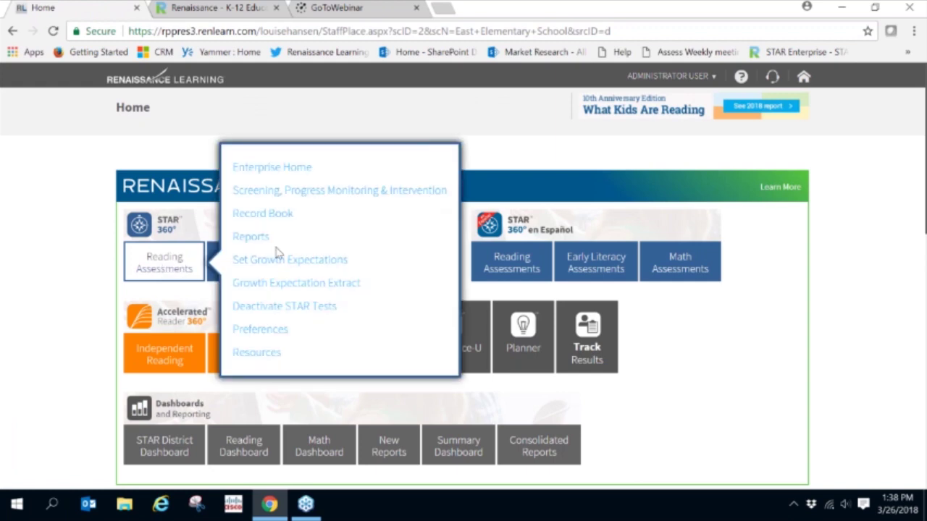
{"action": "left_click", "coordinate": [253, 238]}
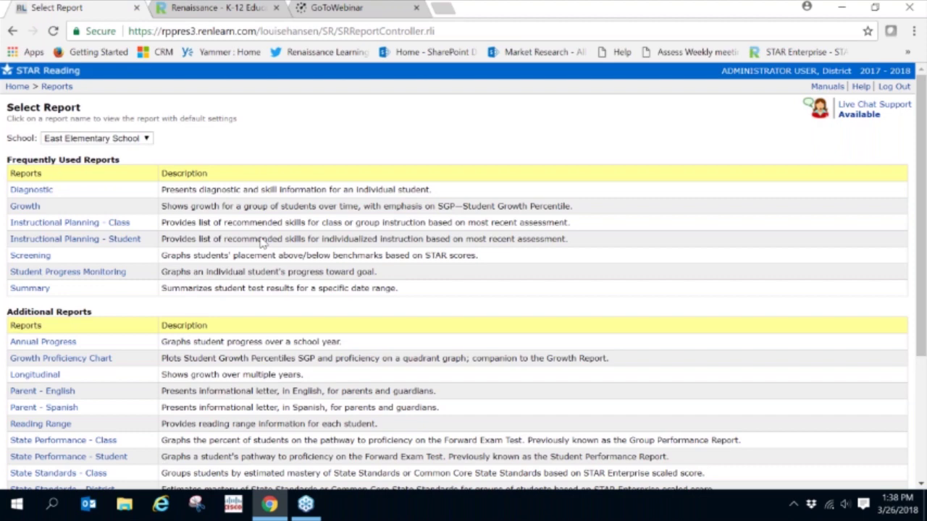
{"action": "left_click", "coordinate": [147, 139]}
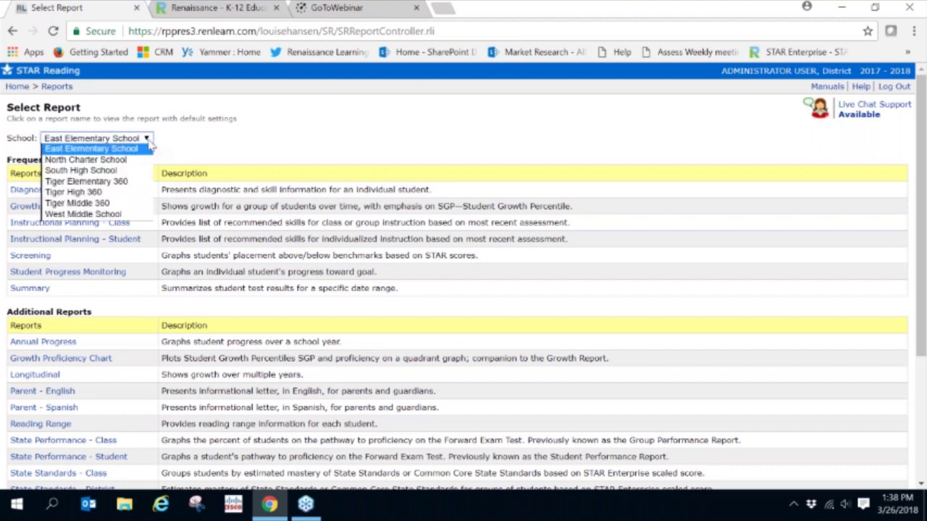
{"action": "left_click", "coordinate": [133, 184]}
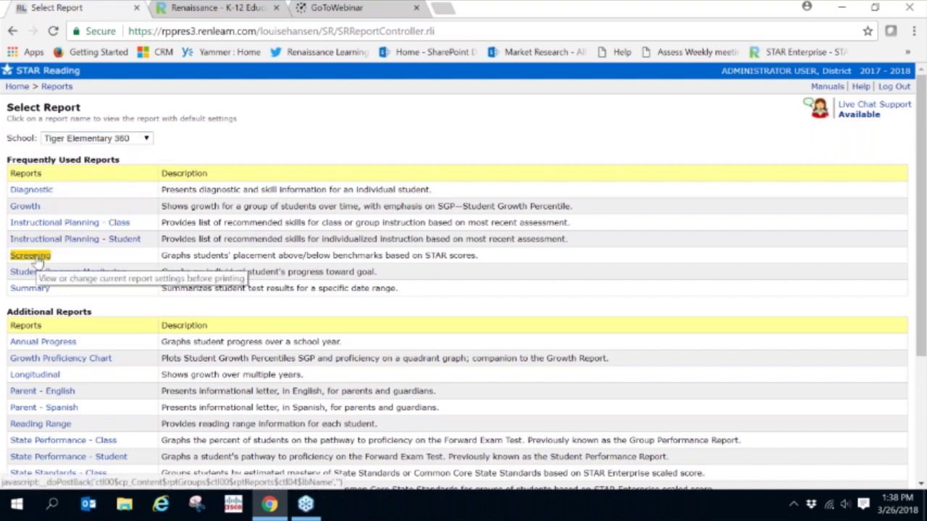
{"action": "left_click", "coordinate": [33, 258]}
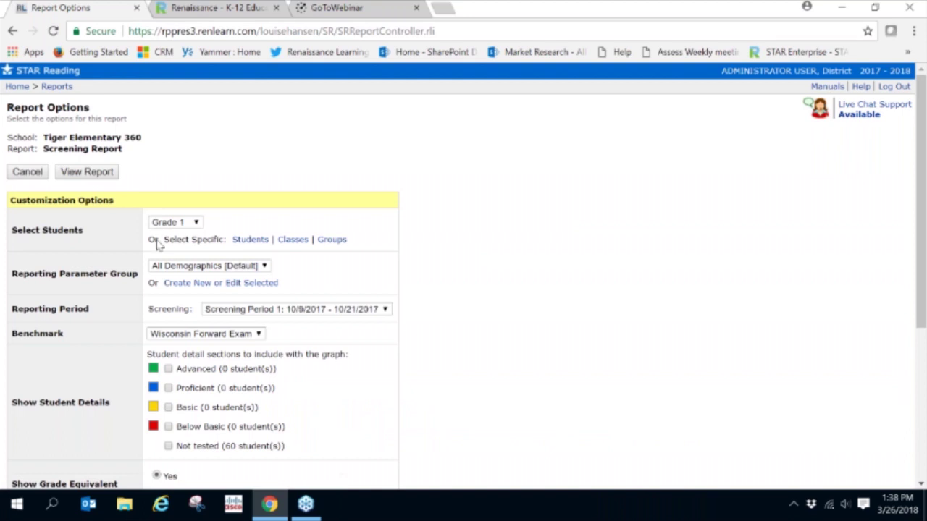
Set the Screening report to Grade 5 students with Wisconsin Forward Exam as the benchmark
{"action": "left_click", "coordinate": [196, 224]}
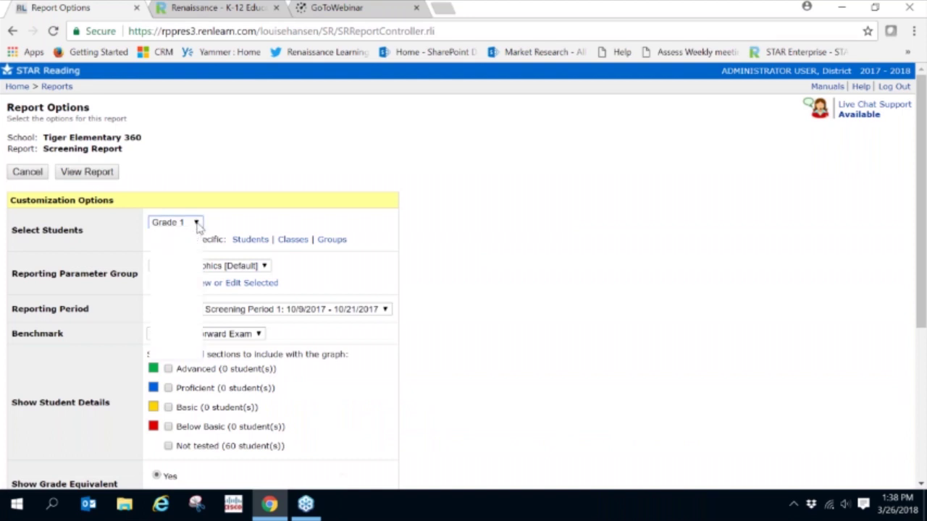
{"action": "left_click", "coordinate": [187, 277]}
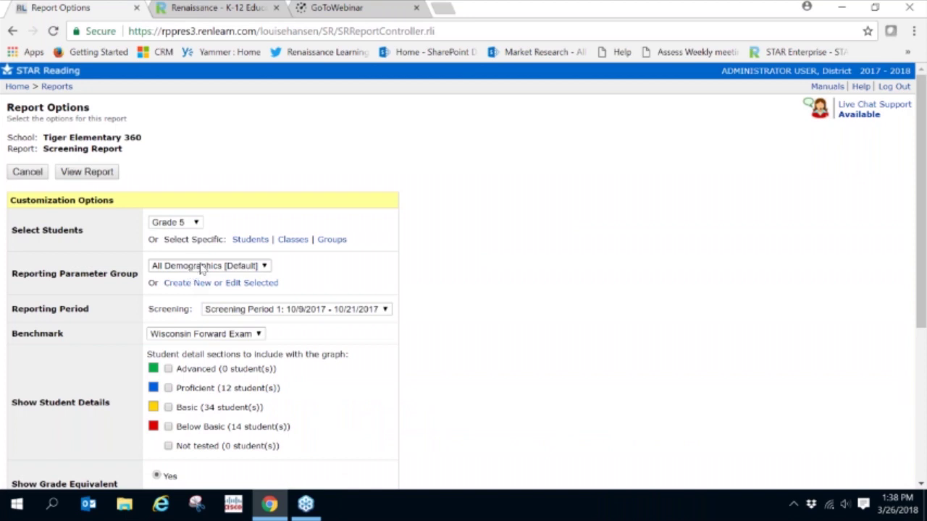
{"action": "scroll", "coordinate": [601, 277], "scroll_direction": "down", "scroll_amount": 1}
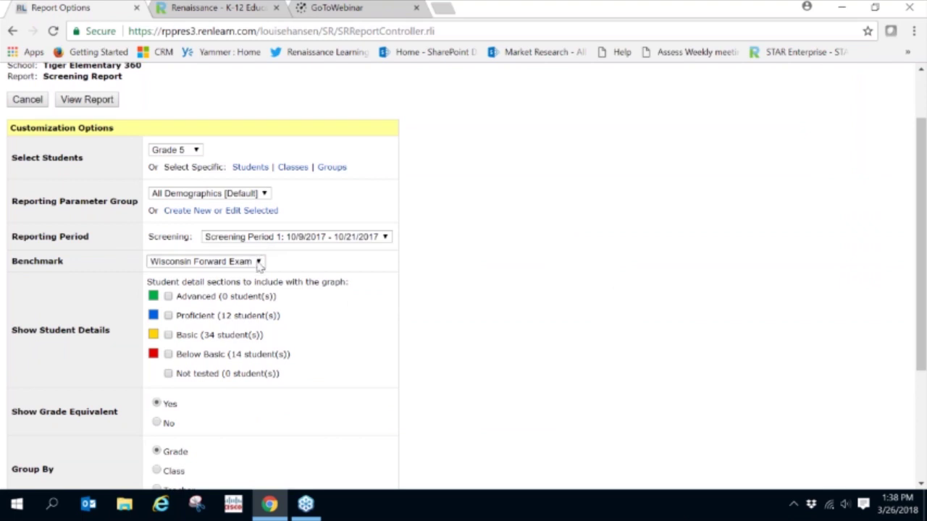
{"action": "left_click", "coordinate": [259, 264]}
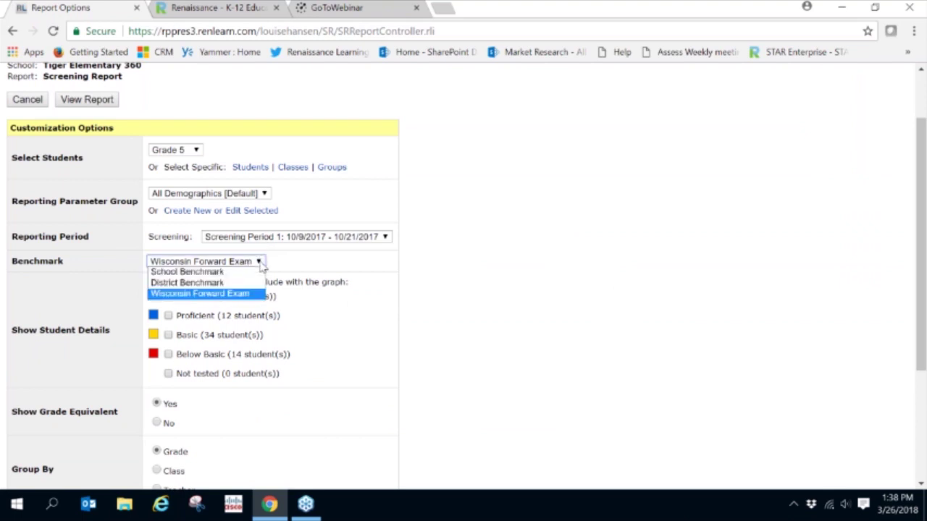
{"action": "left_click", "coordinate": [515, 304]}
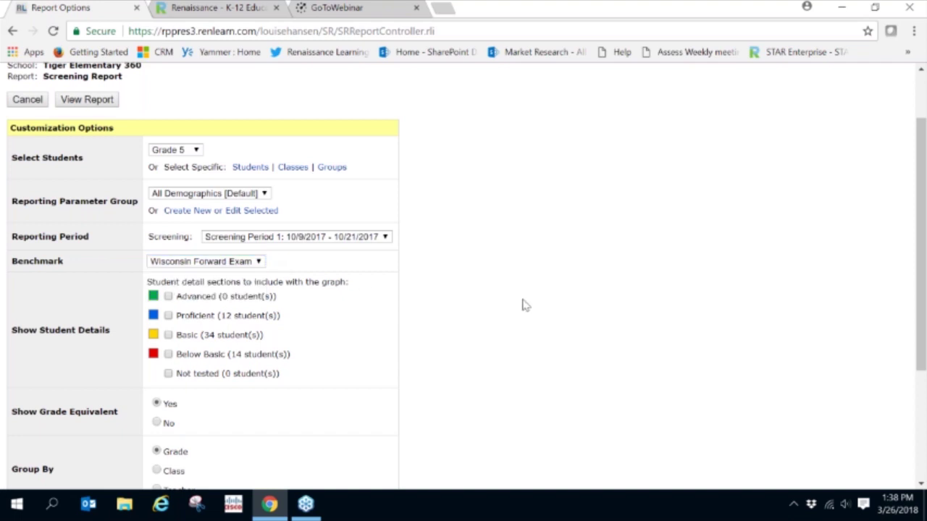
Include student details for Advanced, Proficient, Basic and Below Basic, and generate the Screening report
{"action": "left_click", "coordinate": [167, 298]}
{"action": "left_click", "coordinate": [168, 317]}
{"action": "left_click", "coordinate": [168, 336]}
{"action": "left_click", "coordinate": [168, 355]}
{"action": "scroll", "coordinate": [677, 352], "scroll_direction": "down", "scroll_amount": 5}
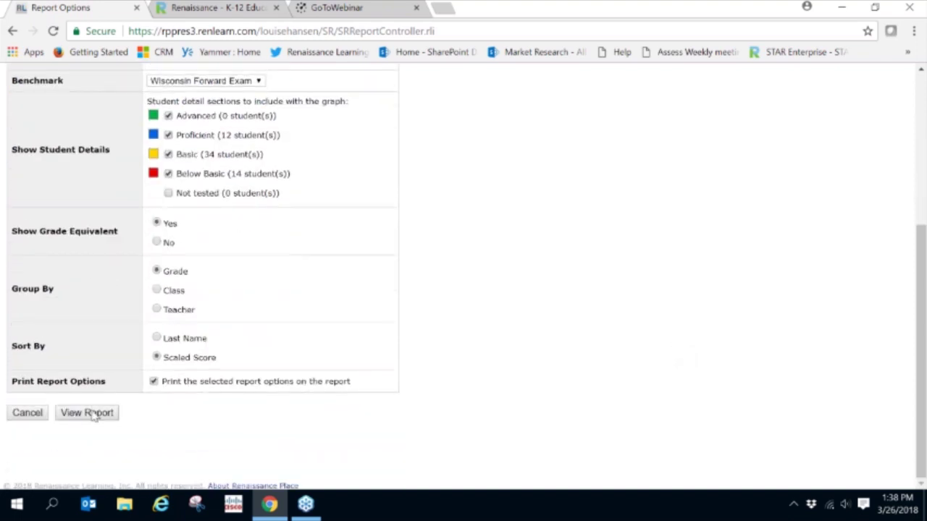
{"action": "left_click", "coordinate": [88, 414]}
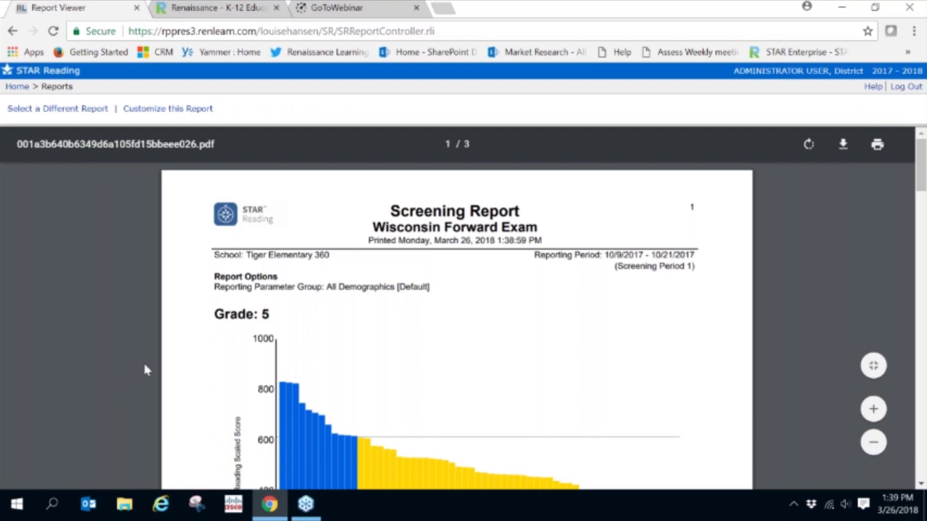
Examine the Grade 5 Screening report's score graph, benchmark category table and the Below Basic and Basic student lists
{"action": "scroll", "coordinate": [155, 364], "scroll_direction": "down", "scroll_amount": 2}
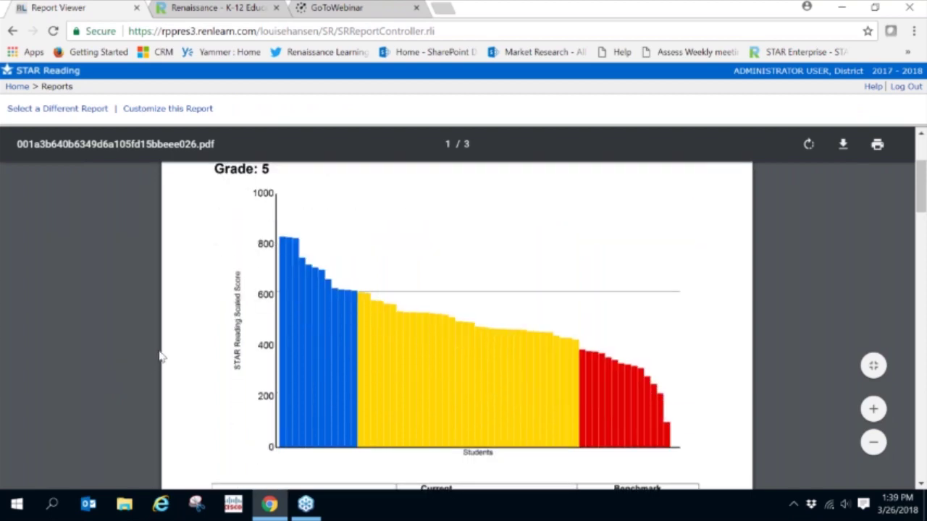
{"action": "scroll", "coordinate": [162, 357], "scroll_direction": "down", "scroll_amount": 1}
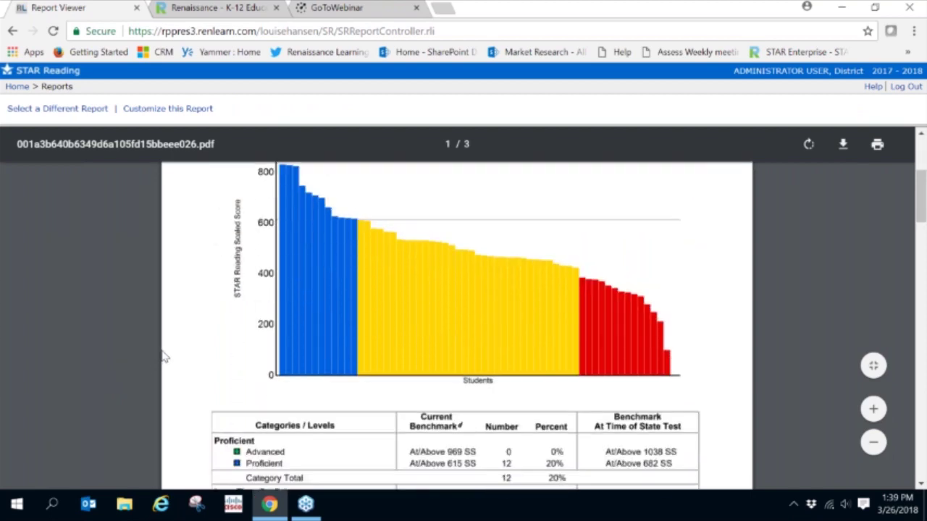
{"action": "scroll", "coordinate": [167, 356], "scroll_direction": "down", "scroll_amount": 1}
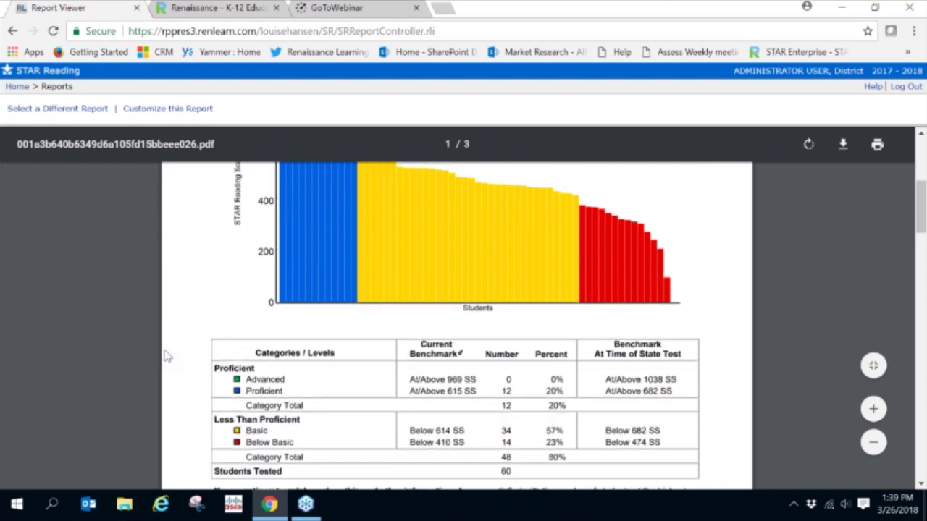
{"action": "scroll", "coordinate": [166, 355], "scroll_direction": "down", "scroll_amount": 1}
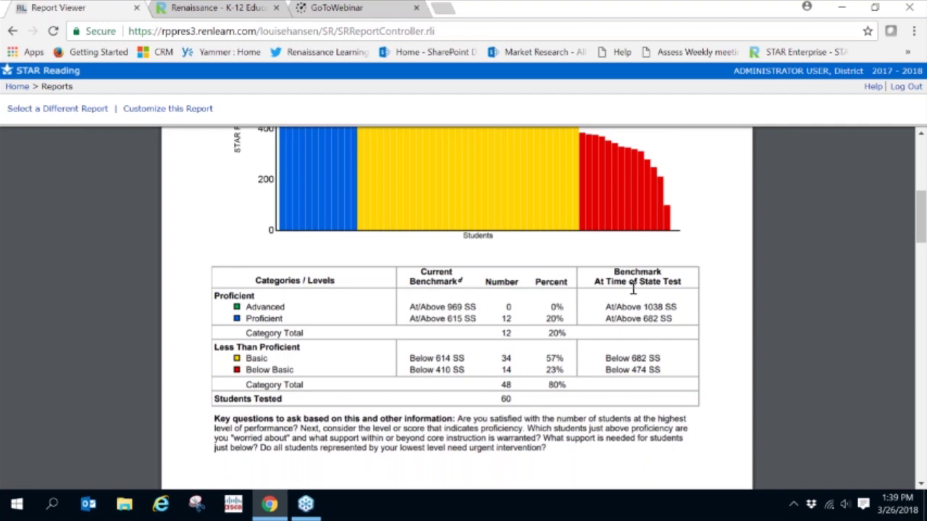
{"action": "scroll", "coordinate": [632, 289], "scroll_direction": "down", "scroll_amount": 3}
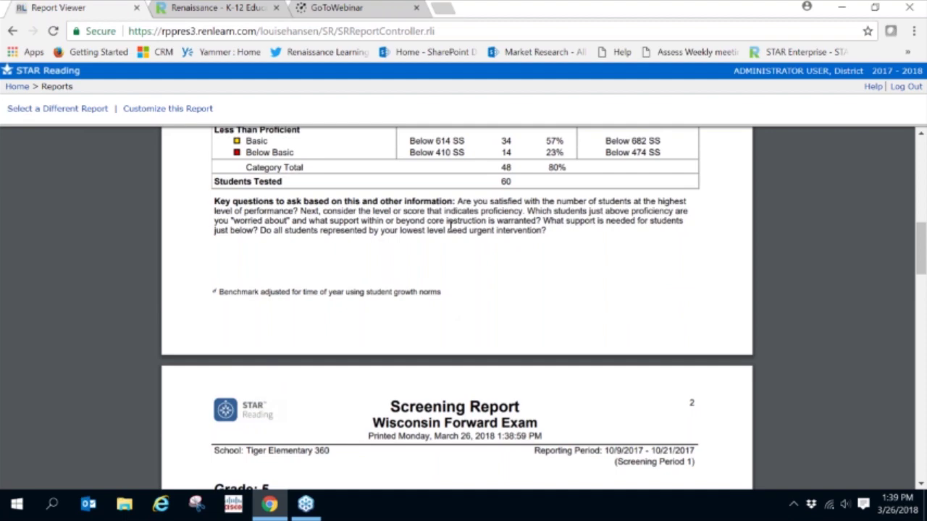
{"action": "scroll", "coordinate": [450, 226], "scroll_direction": "down", "scroll_amount": 3}
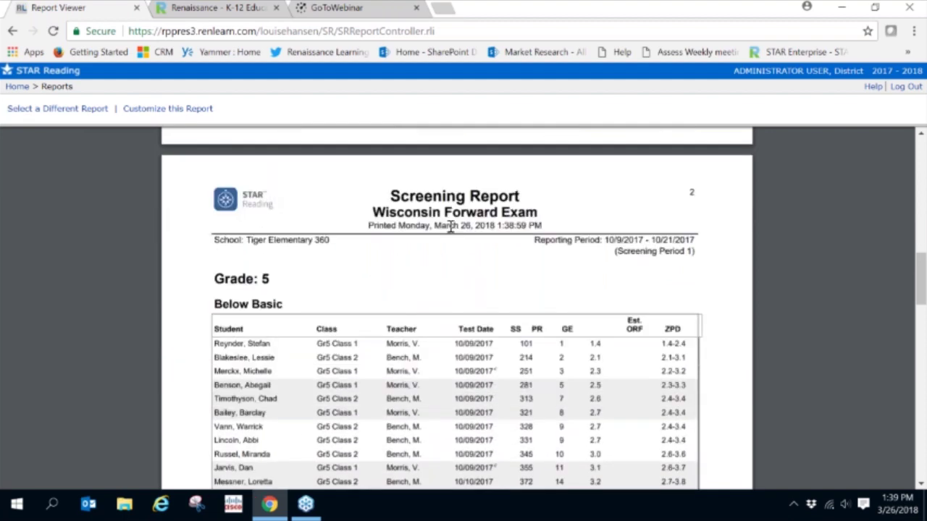
{"action": "scroll", "coordinate": [451, 227], "scroll_direction": "down", "scroll_amount": 1}
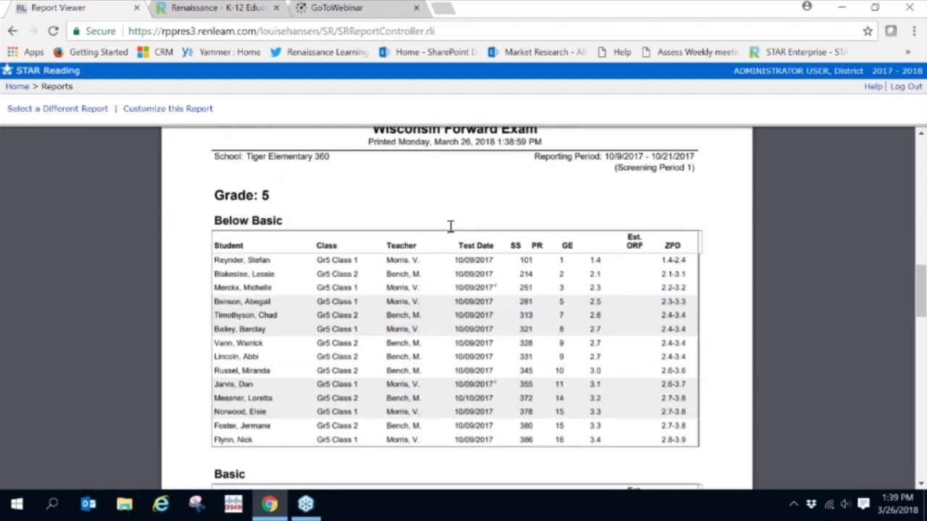
{"action": "scroll", "coordinate": [451, 227], "scroll_direction": "down", "scroll_amount": 1}
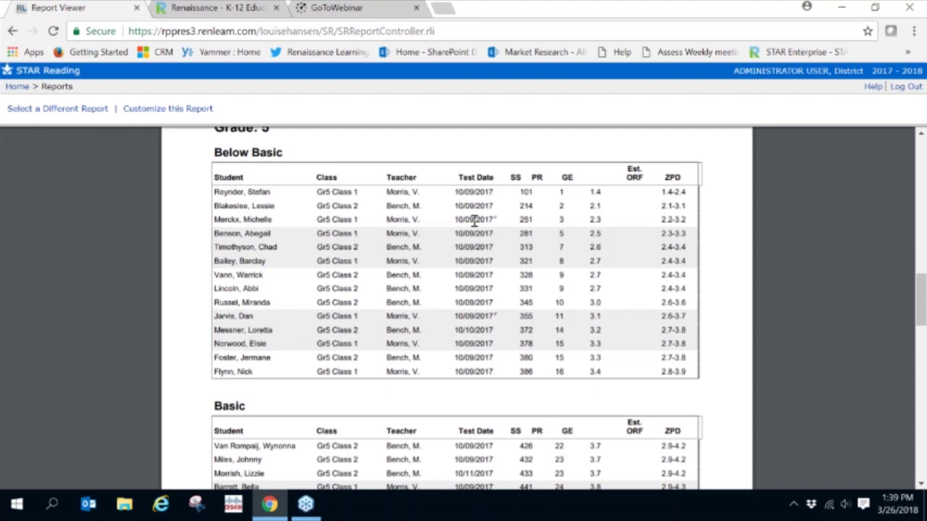
{"action": "scroll", "coordinate": [474, 222], "scroll_direction": "down", "scroll_amount": 3}
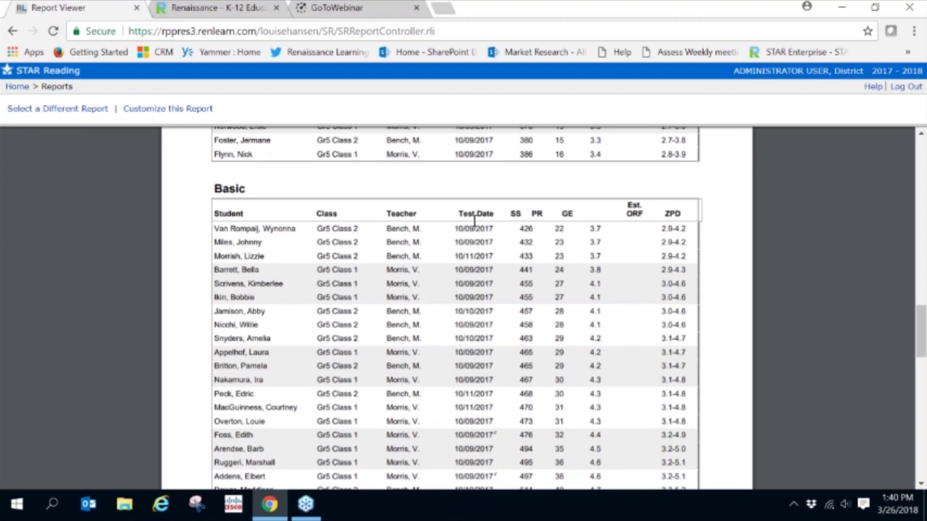
{"action": "scroll", "coordinate": [474, 221], "scroll_direction": "up", "scroll_amount": 15}
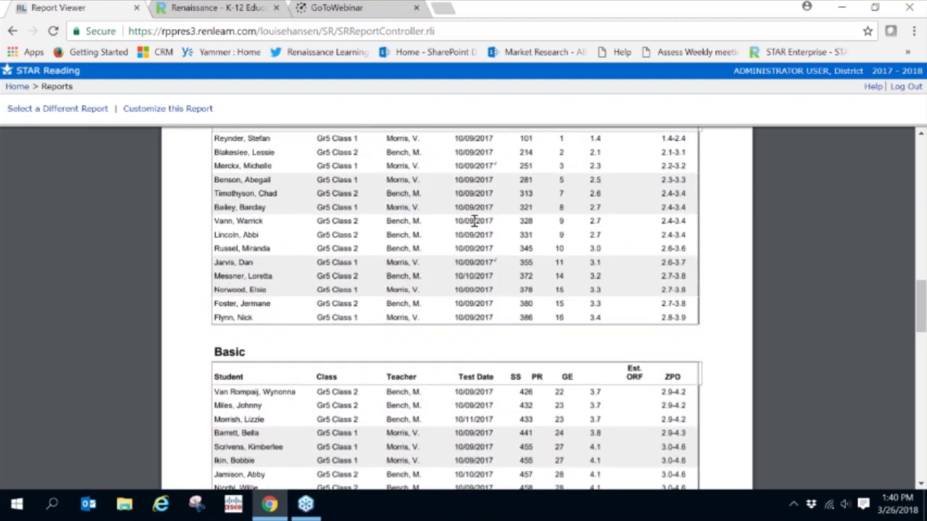
Leave the report and open the Progress Monitoring & Goals student search for Reading Assessments
{"action": "left_click", "coordinate": [16, 86]}
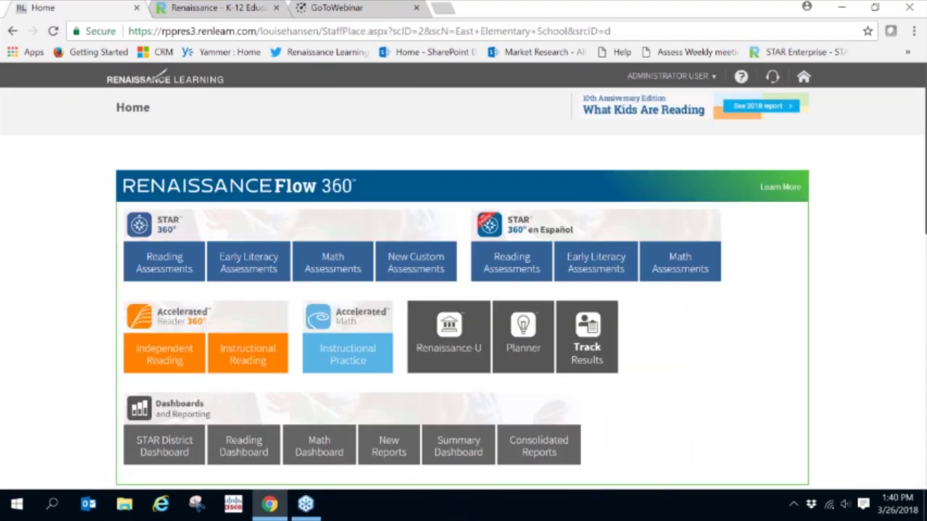
{"action": "left_click", "coordinate": [180, 269]}
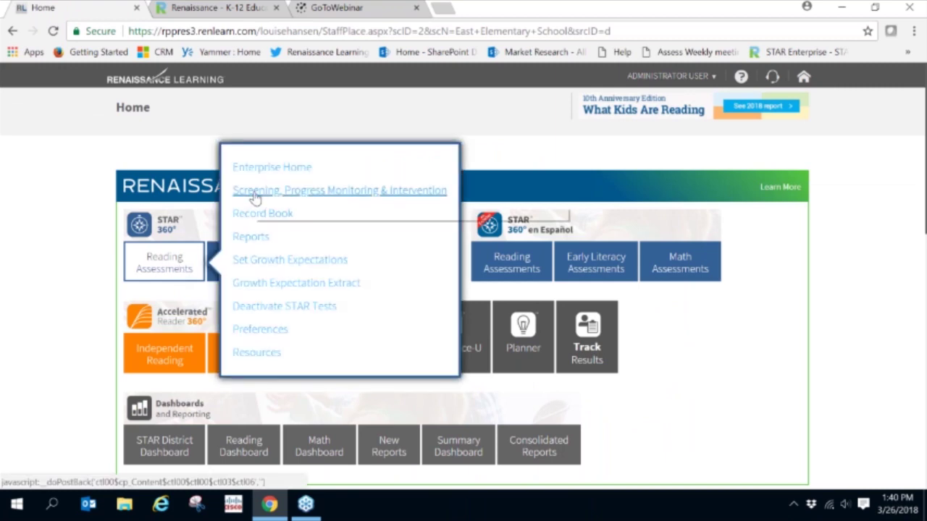
{"action": "left_click", "coordinate": [308, 194]}
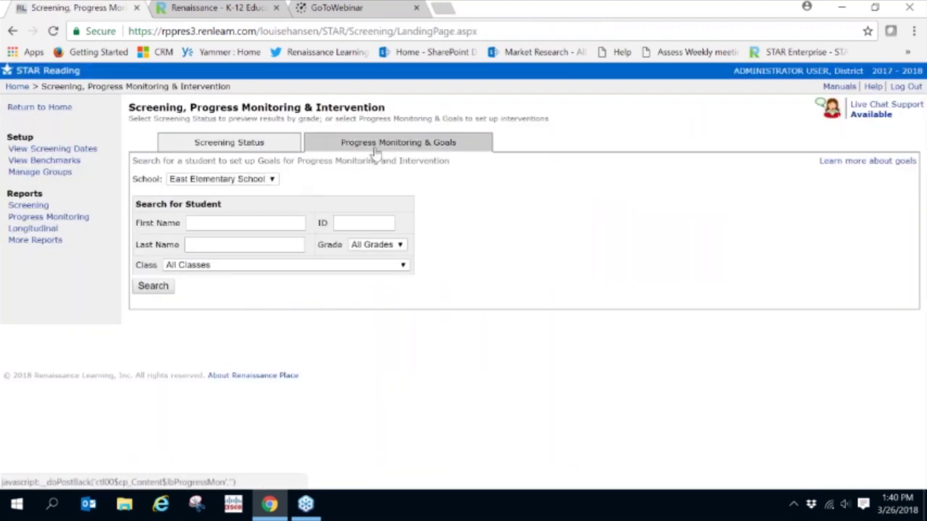
{"action": "left_click", "coordinate": [376, 148]}
Search Tiger Elementary 360 for Grade 5 students in Progress Monitoring & Goals
{"action": "left_click", "coordinate": [268, 181]}
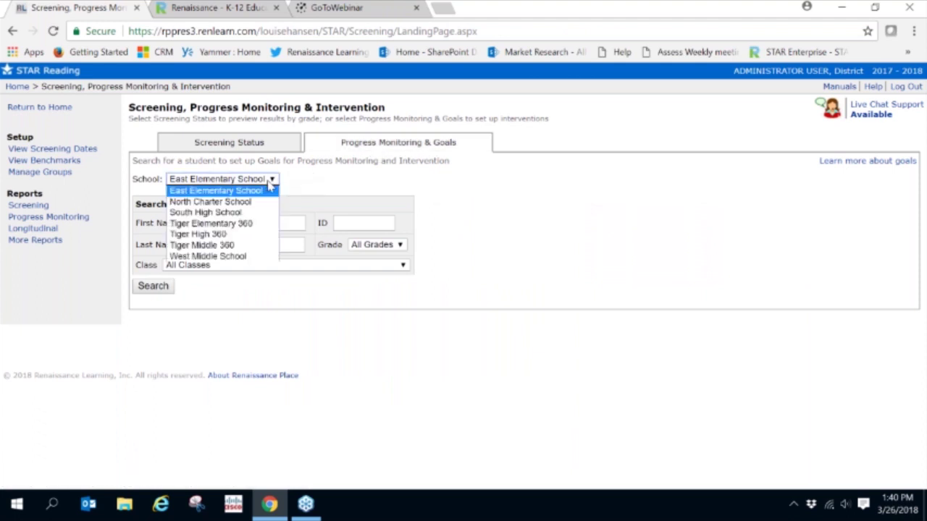
{"action": "left_click", "coordinate": [243, 224]}
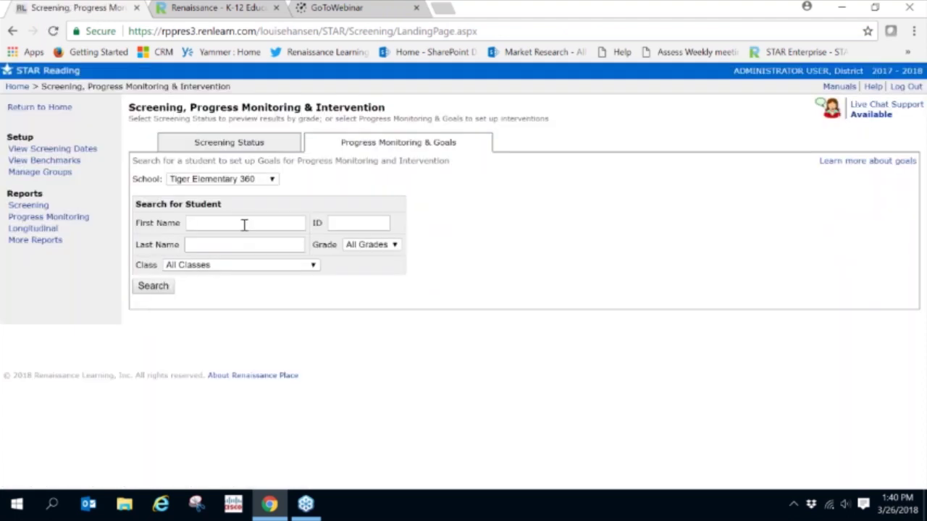
{"action": "left_click", "coordinate": [393, 244]}
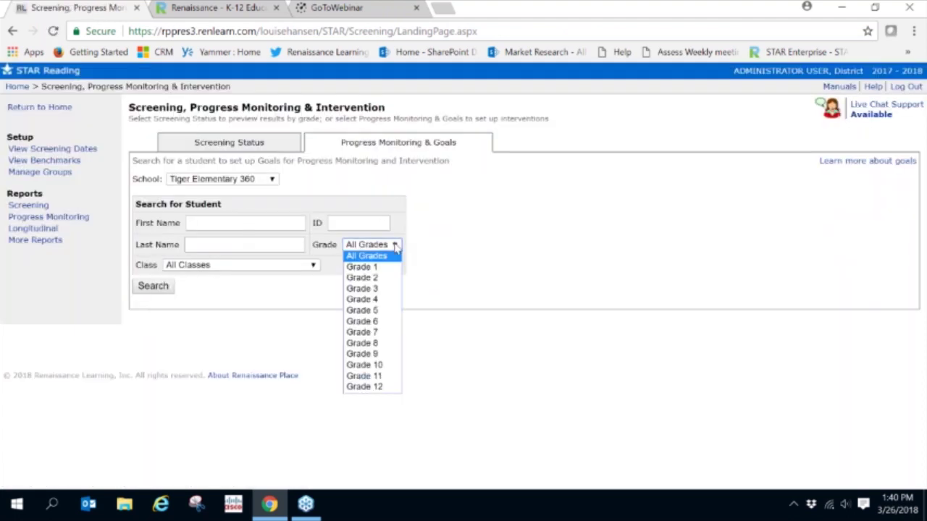
{"action": "left_click", "coordinate": [373, 311]}
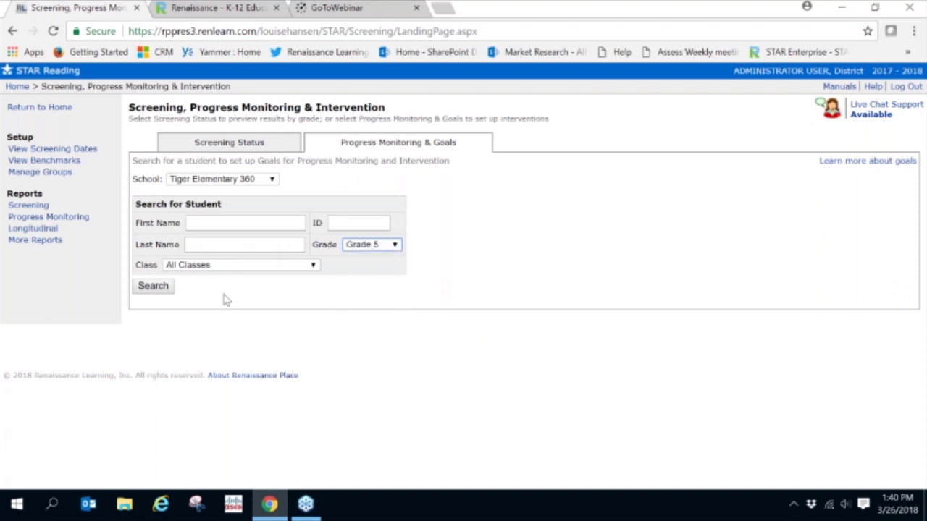
{"action": "left_click", "coordinate": [166, 292]}
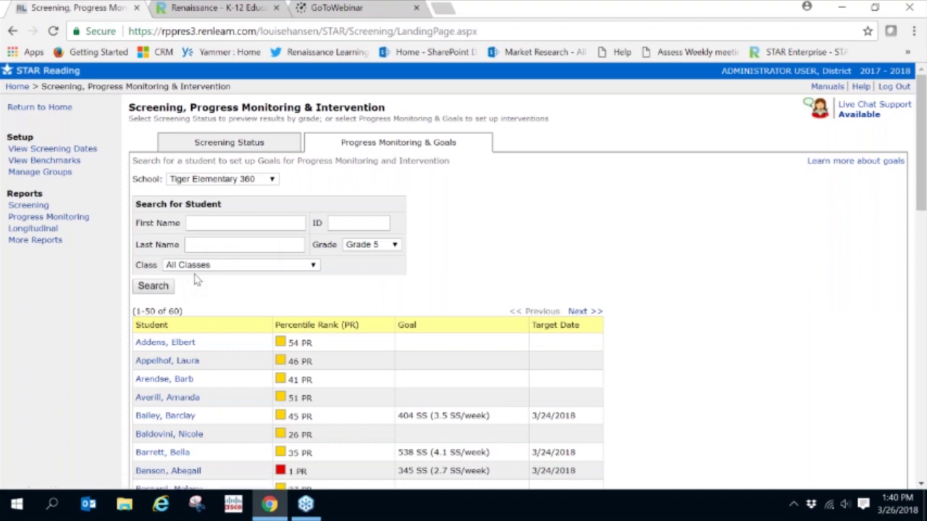
Open the details of the student with the 538 SS (4.1 SS/week) goal and bring up that goal for editing
{"action": "scroll", "coordinate": [194, 286], "scroll_direction": "down", "scroll_amount": 1}
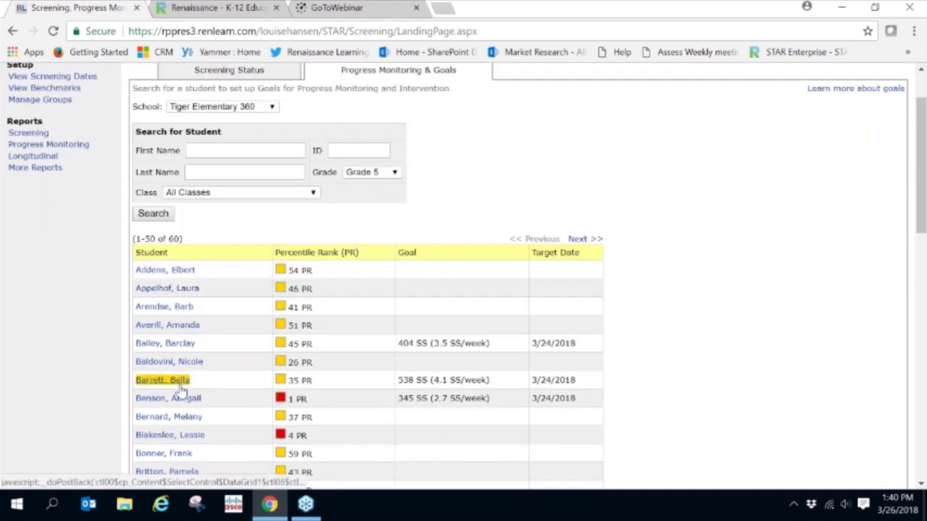
{"action": "scroll", "coordinate": [183, 387], "scroll_direction": "down", "scroll_amount": 1}
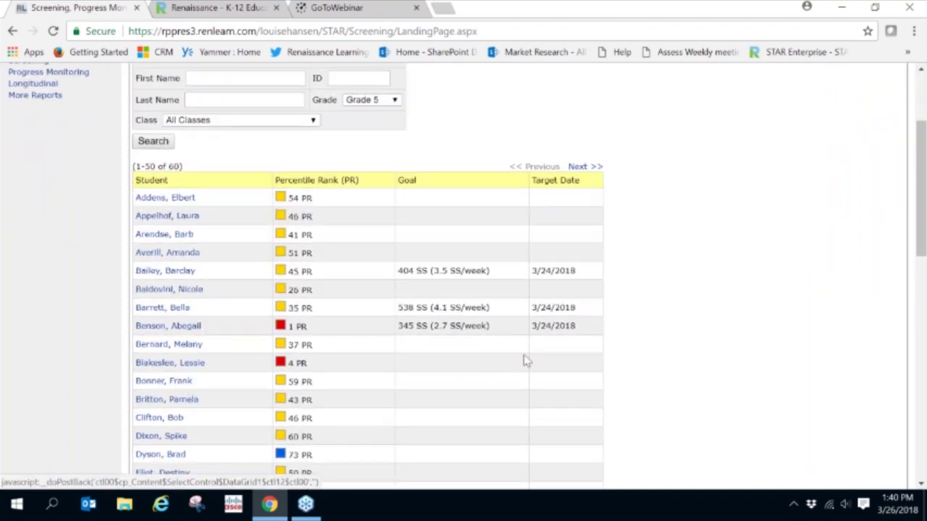
{"action": "left_click", "coordinate": [177, 312]}
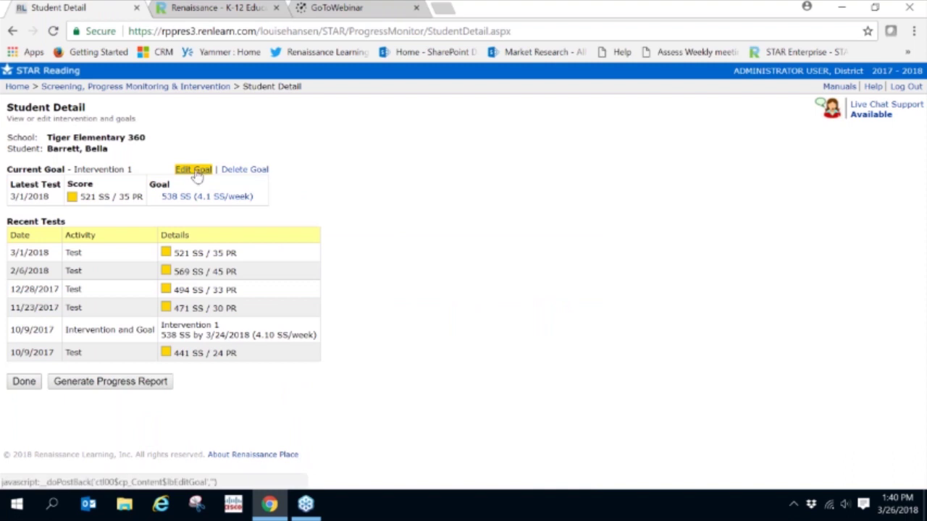
{"action": "left_click", "coordinate": [194, 171]}
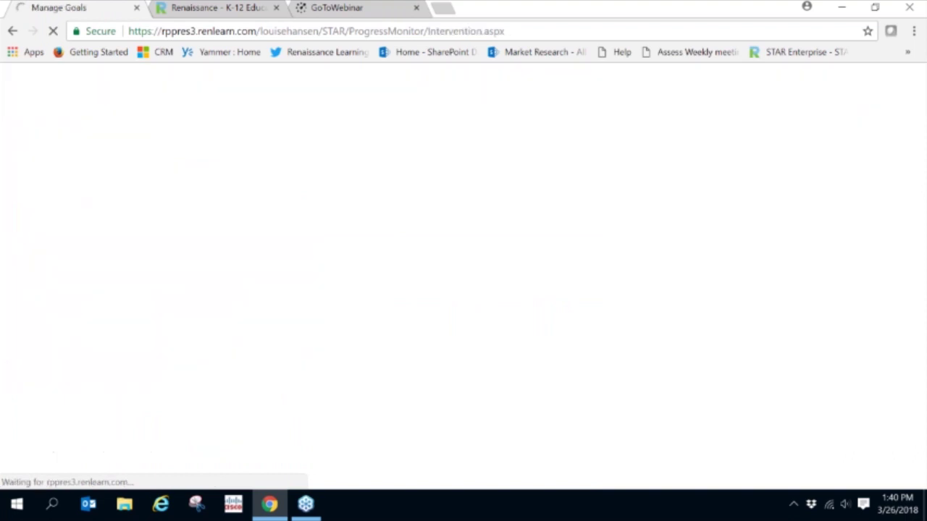
Review Intervention 1's end date and goal type options, recalculate the goal, and leave without saving
{"action": "scroll", "coordinate": [246, 173], "scroll_direction": "down", "scroll_amount": 2}
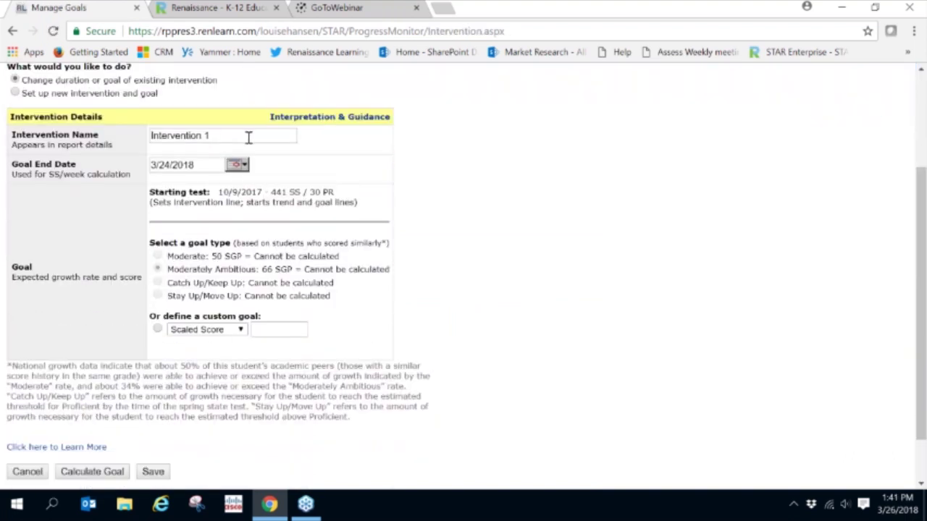
{"action": "left_click", "coordinate": [192, 166]}
{"action": "scroll", "coordinate": [202, 239], "scroll_direction": "down", "scroll_amount": 2}
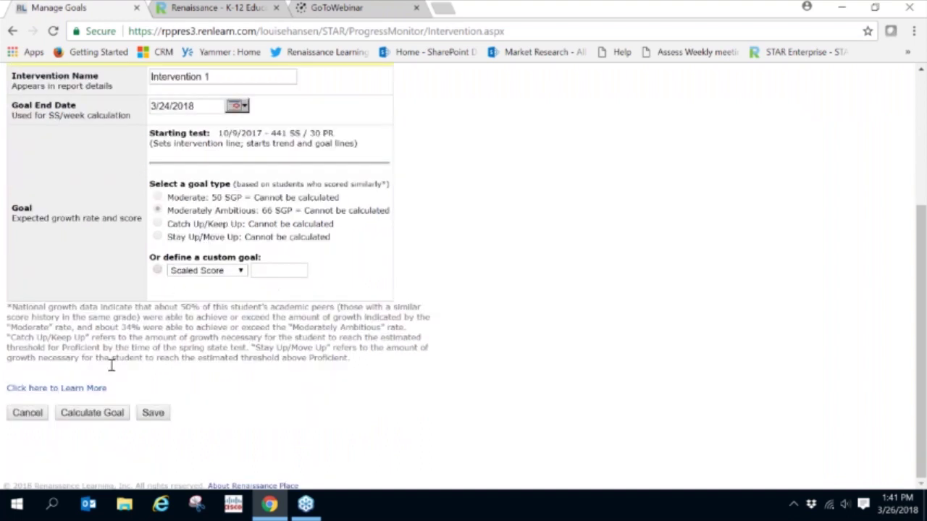
{"action": "left_click", "coordinate": [116, 413]}
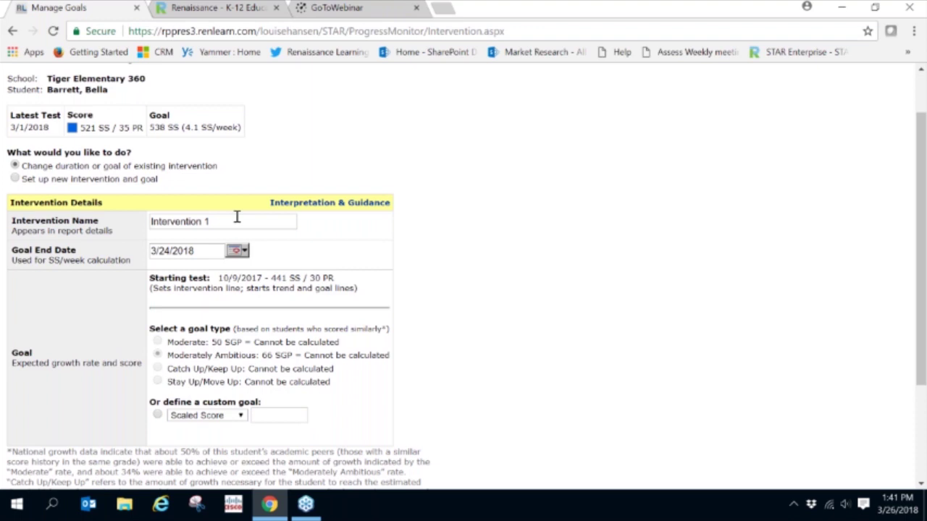
{"action": "scroll", "coordinate": [236, 217], "scroll_direction": "down", "scroll_amount": 2}
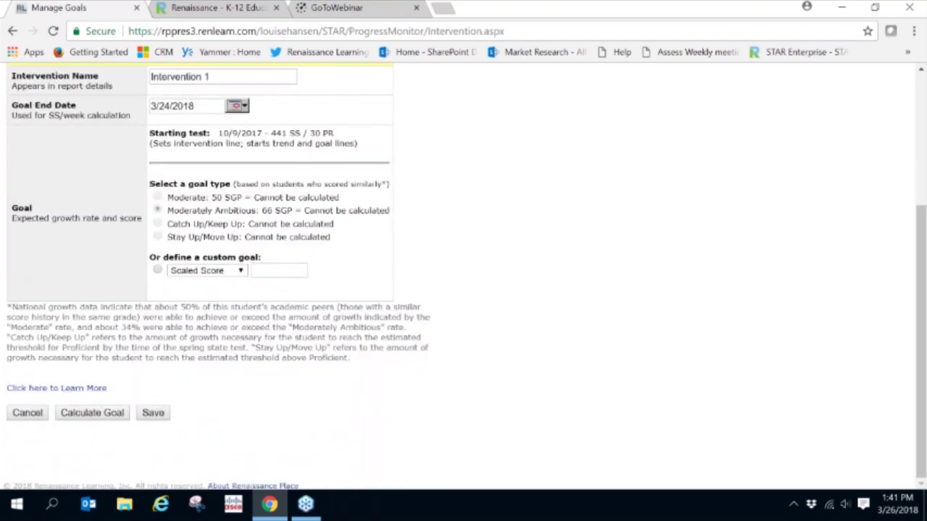
{"action": "left_click", "coordinate": [29, 414]}
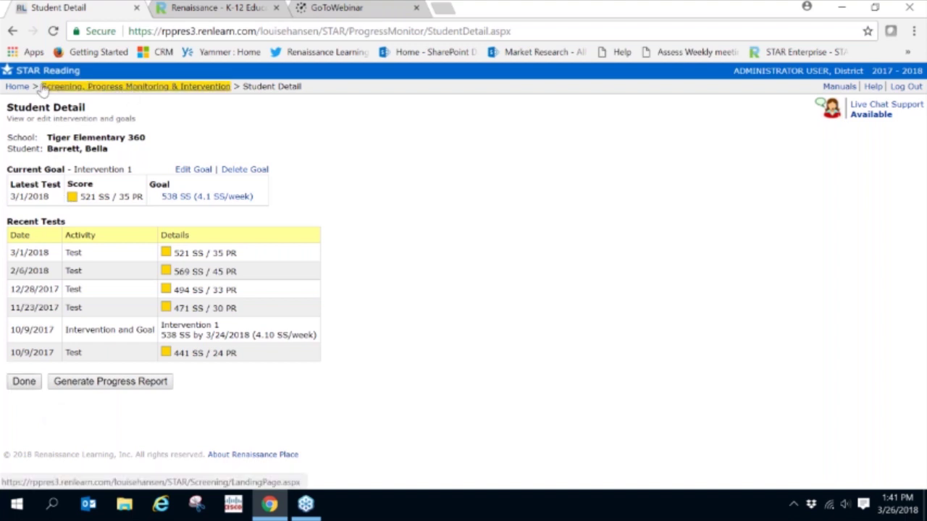
Open the Student Progress Monitoring report options for Tiger Elementary 360 from the Reading Assessments reports
{"action": "left_click", "coordinate": [18, 87]}
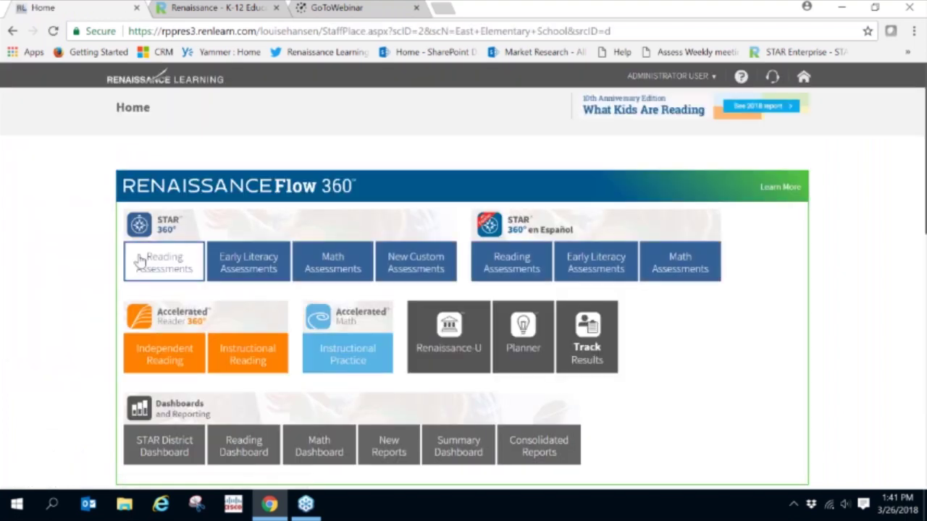
{"action": "left_click", "coordinate": [142, 263]}
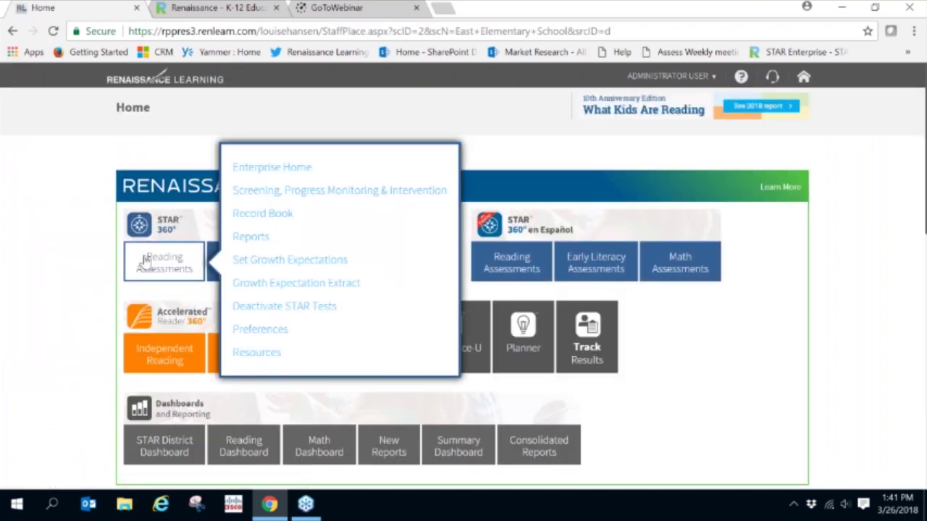
{"action": "left_click", "coordinate": [253, 239]}
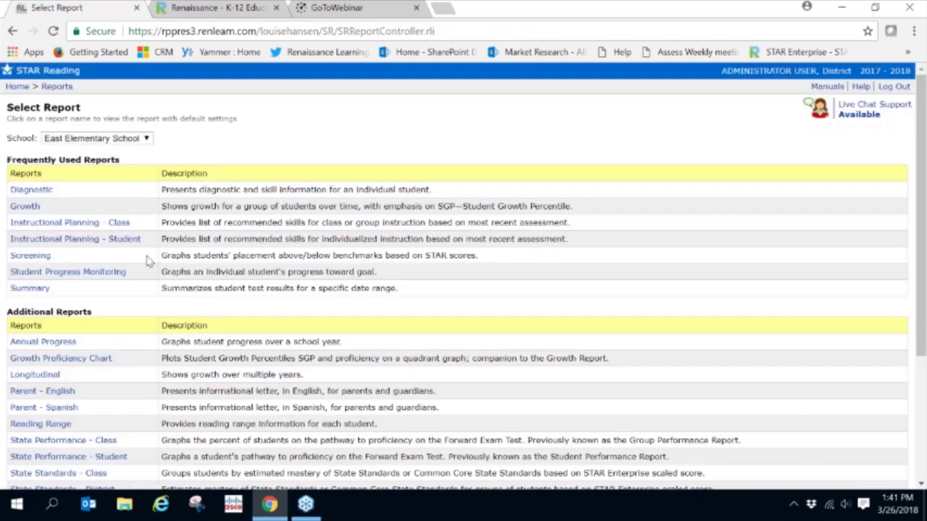
{"action": "left_click", "coordinate": [120, 138]}
{"action": "left_click", "coordinate": [101, 186]}
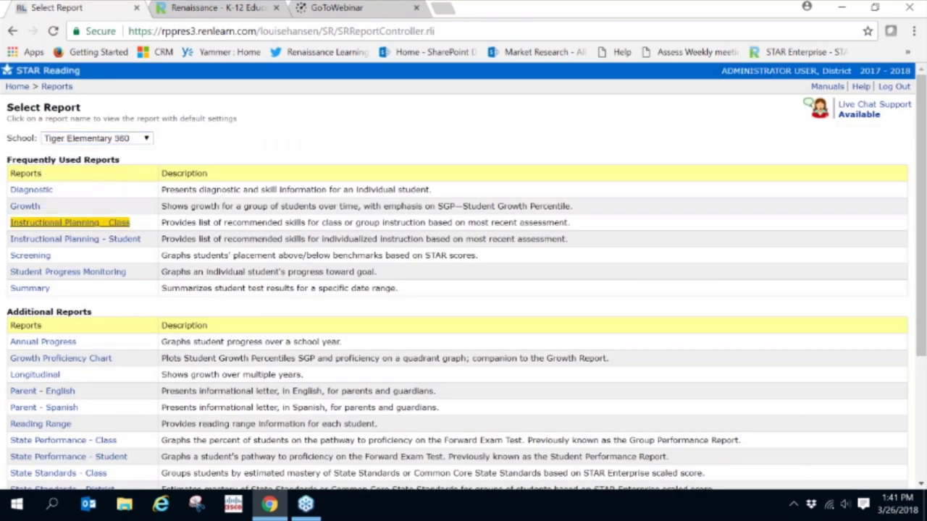
{"action": "left_click", "coordinate": [106, 274]}
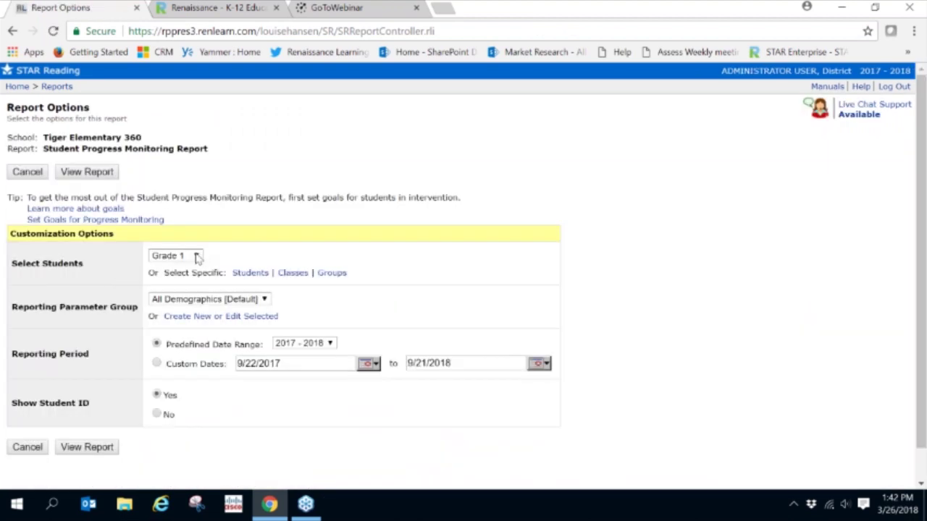
Limit the Student Progress Monitoring report to the student with the 538 SS goal and generate it
{"action": "left_click", "coordinate": [197, 259]}
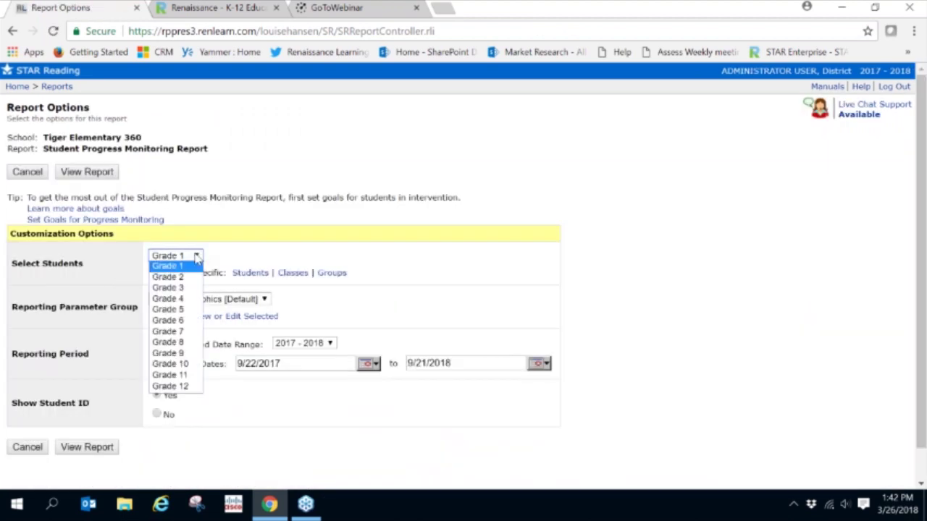
{"action": "left_click", "coordinate": [183, 310]}
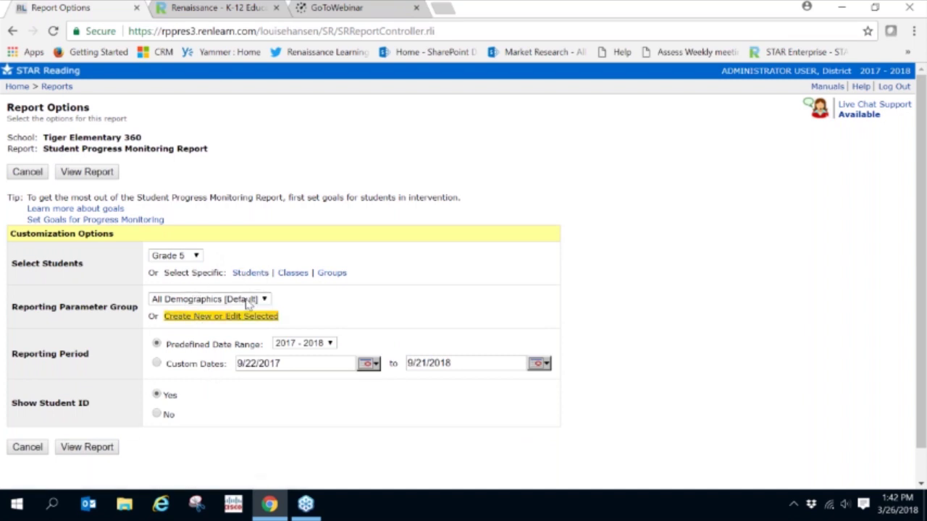
{"action": "left_click", "coordinate": [250, 273]}
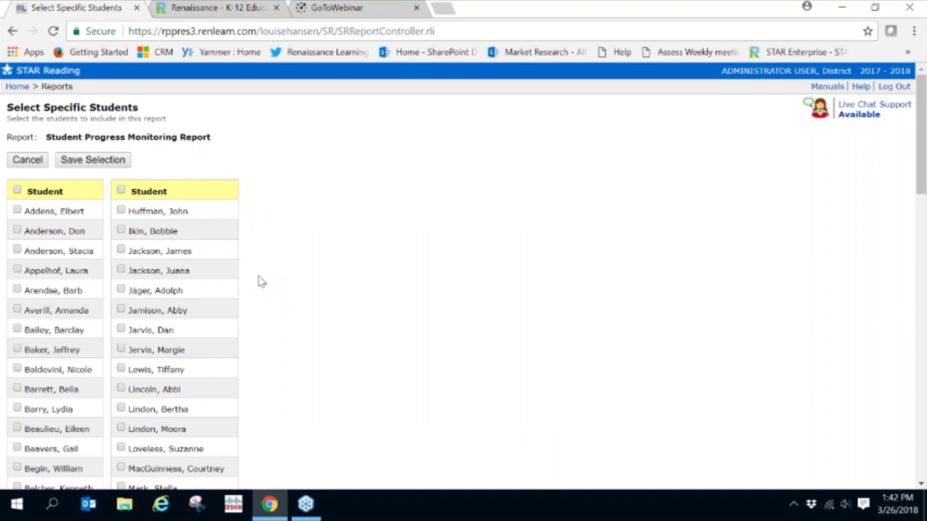
{"action": "scroll", "coordinate": [261, 282], "scroll_direction": "down", "scroll_amount": 1}
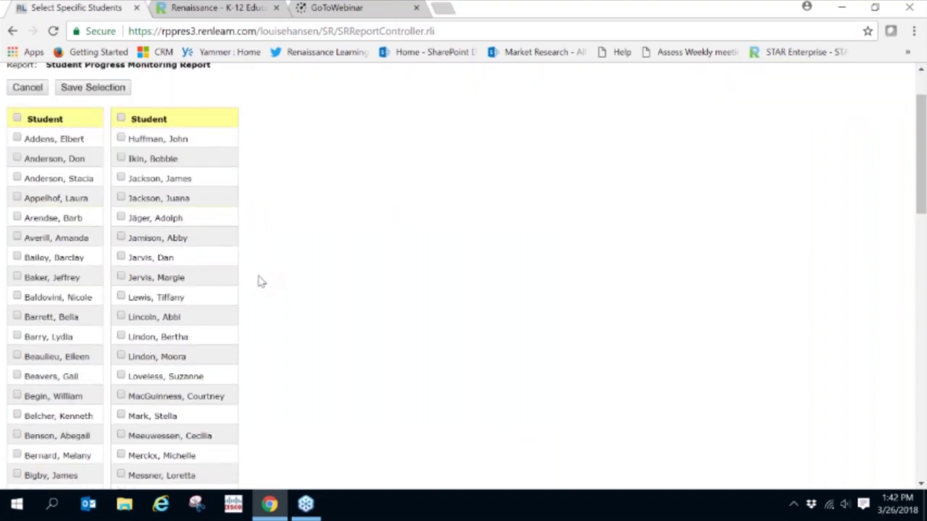
{"action": "left_click", "coordinate": [18, 316]}
{"action": "scroll", "coordinate": [401, 307], "scroll_direction": "down", "scroll_amount": 2}
{"action": "scroll", "coordinate": [398, 307], "scroll_direction": "down", "scroll_amount": 11}
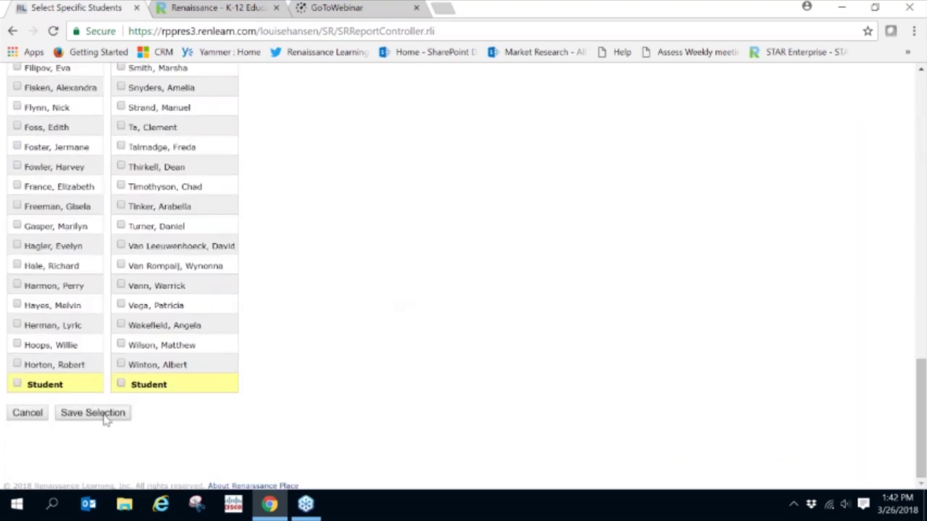
{"action": "left_click", "coordinate": [95, 413]}
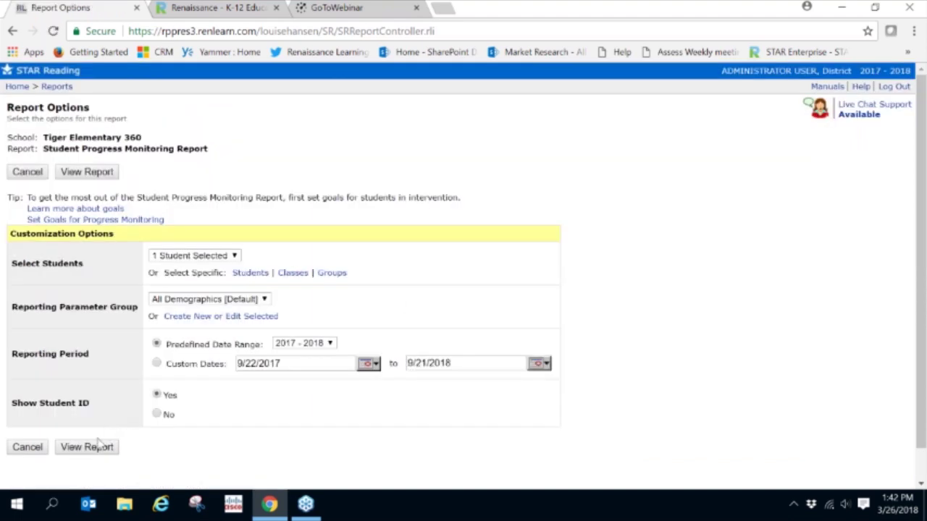
{"action": "left_click", "coordinate": [101, 446]}
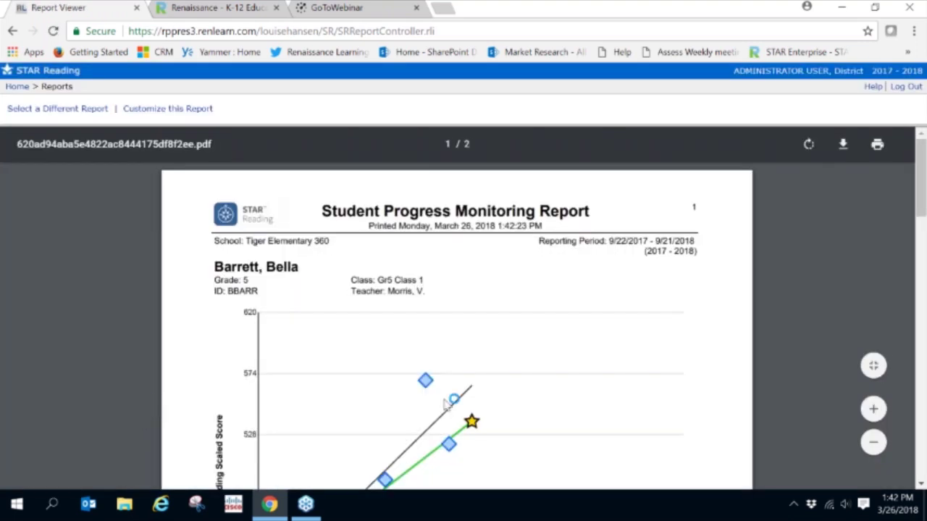
Examine the student's progress graph, comparing the test scores and trend line with the goal line
{"action": "scroll", "coordinate": [665, 401], "scroll_direction": "down", "scroll_amount": 2}
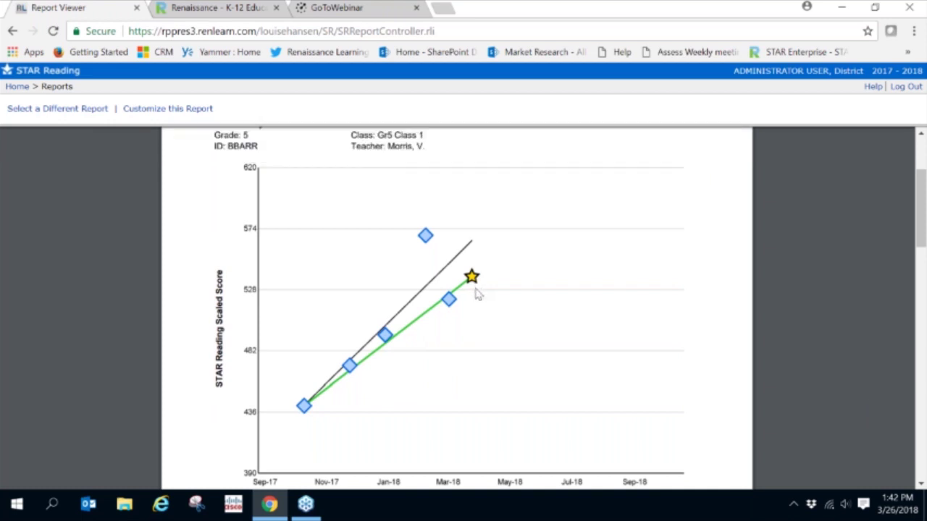
{"action": "scroll", "coordinate": [482, 341], "scroll_direction": "up", "scroll_amount": 2}
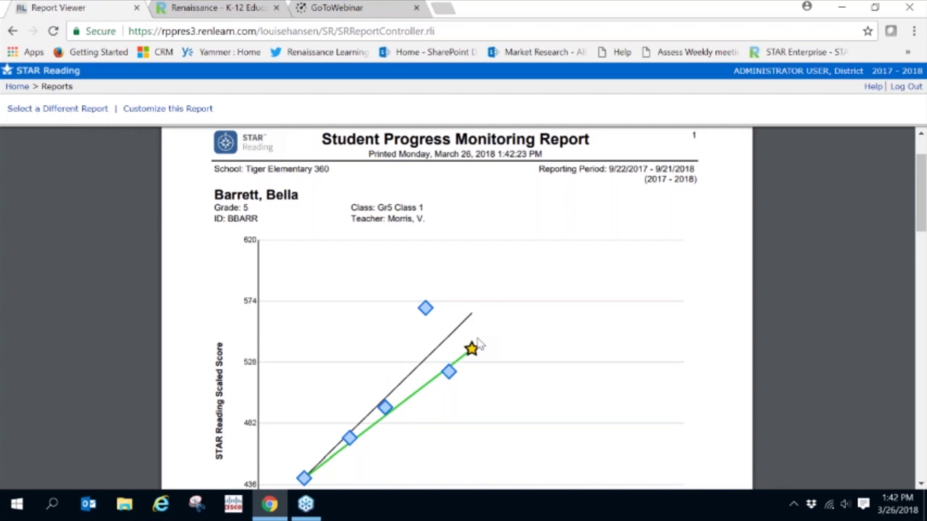
{"action": "scroll", "coordinate": [478, 346], "scroll_direction": "down", "scroll_amount": 1}
{"action": "scroll", "coordinate": [478, 346], "scroll_direction": "up", "scroll_amount": 2}
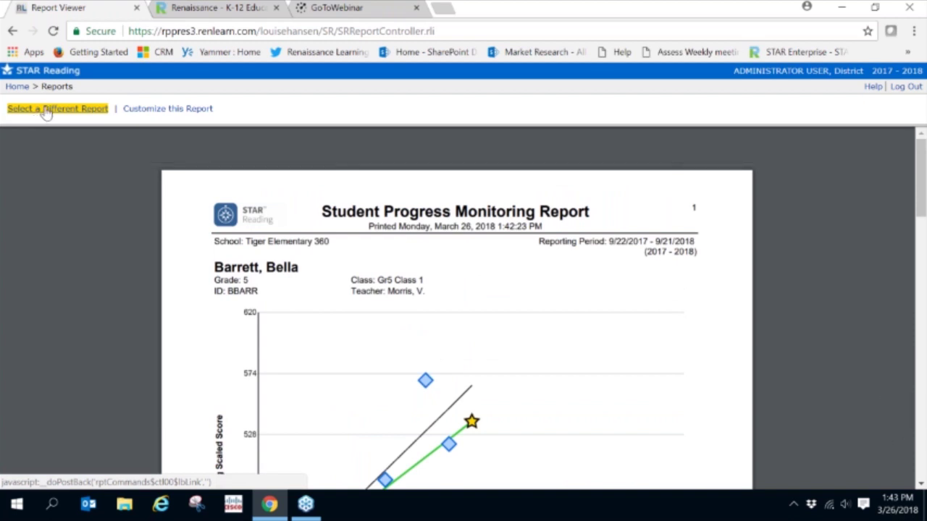
Leave the progress report and open the options for the State Performance - Student report
{"action": "left_click", "coordinate": [45, 110]}
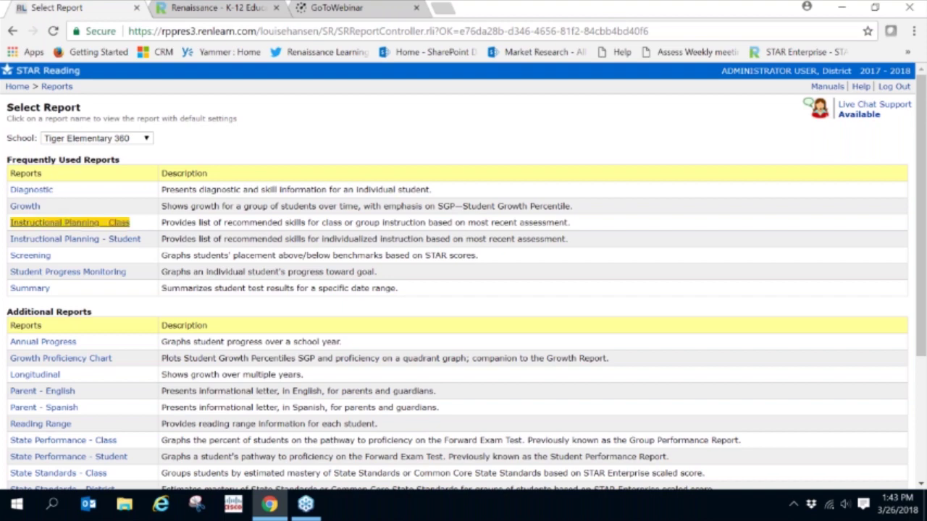
{"action": "scroll", "coordinate": [87, 230], "scroll_direction": "down", "scroll_amount": 3}
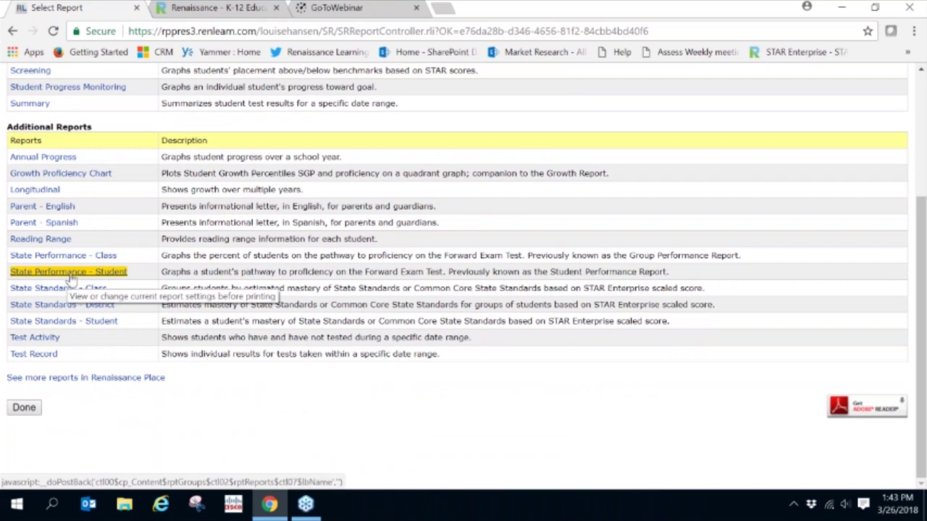
{"action": "left_click", "coordinate": [71, 273]}
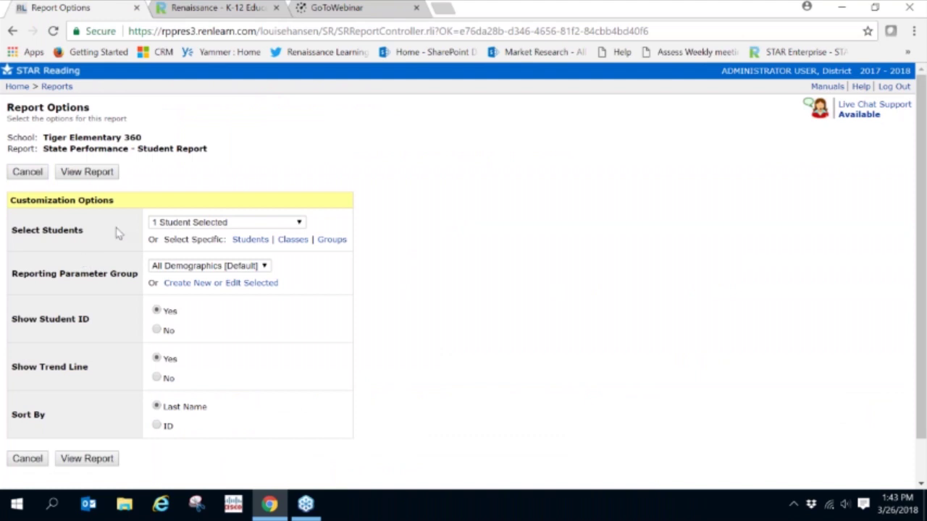
Check the specific student selection for the State Performance - Student report and save it with the same student
{"action": "left_click", "coordinate": [251, 242]}
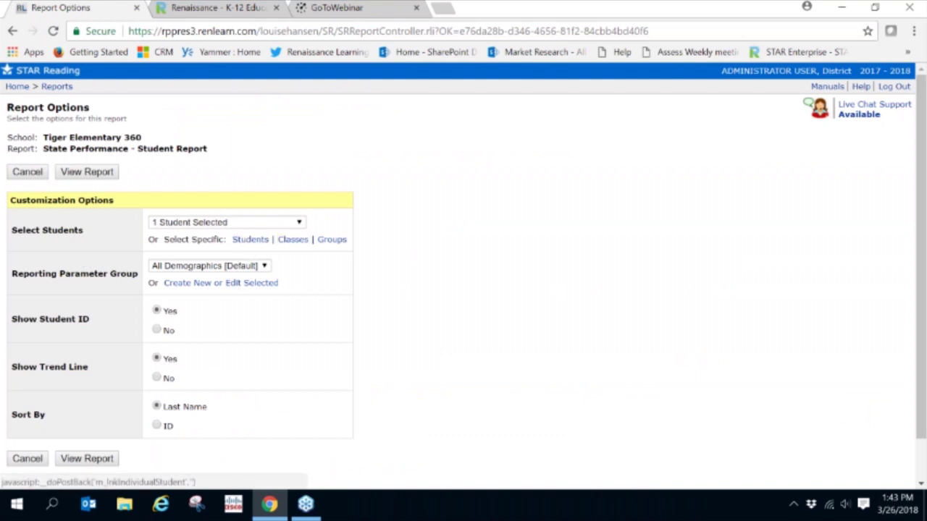
{"action": "left_click", "coordinate": [247, 242]}
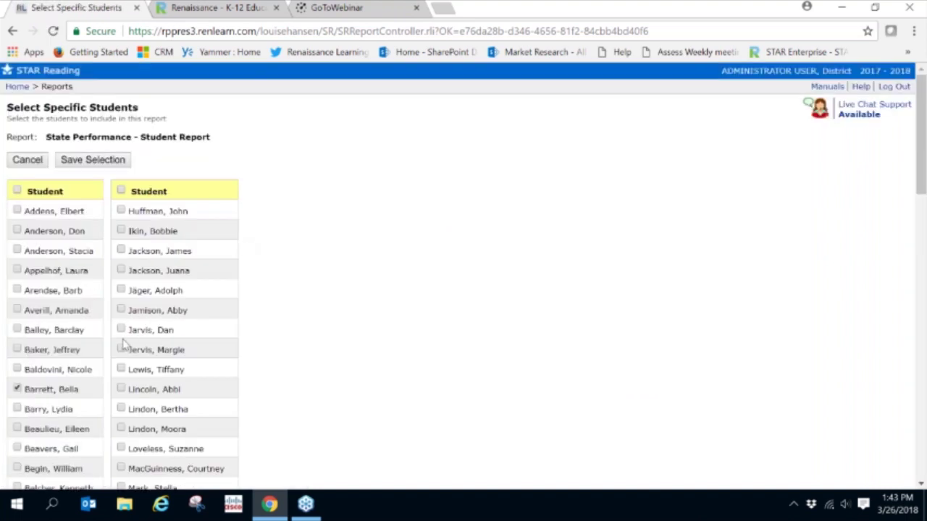
{"action": "scroll", "coordinate": [124, 345], "scroll_direction": "down", "scroll_amount": 2}
{"action": "scroll", "coordinate": [127, 345], "scroll_direction": "up", "scroll_amount": 2}
{"action": "left_click", "coordinate": [93, 160]}
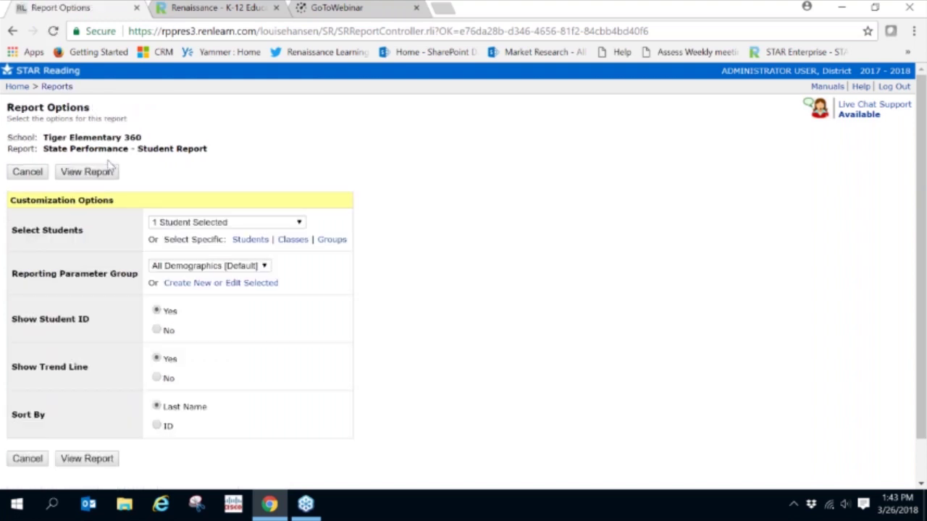
Generate the State Performance - Student report and examine the Pathway to Proficiency graph for Grade 5
{"action": "left_click", "coordinate": [109, 174]}
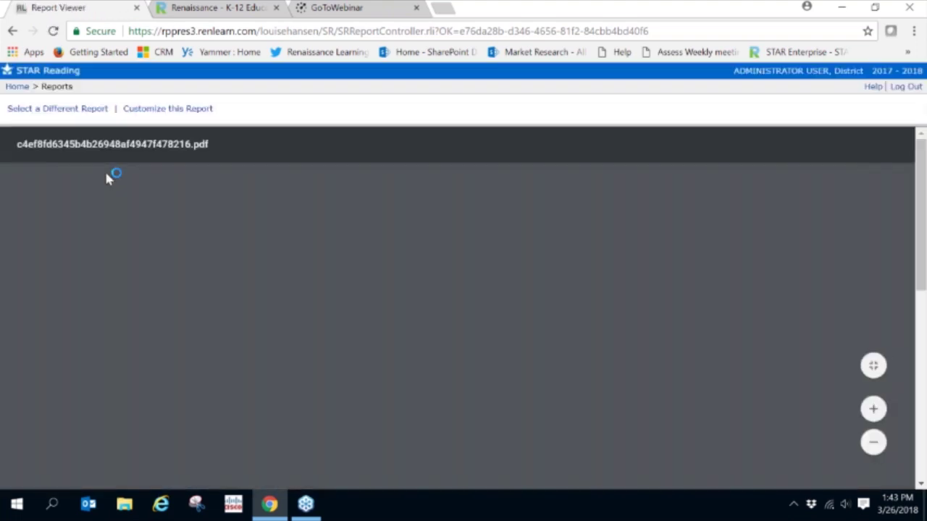
{"action": "scroll", "coordinate": [515, 325], "scroll_direction": "down", "scroll_amount": 2}
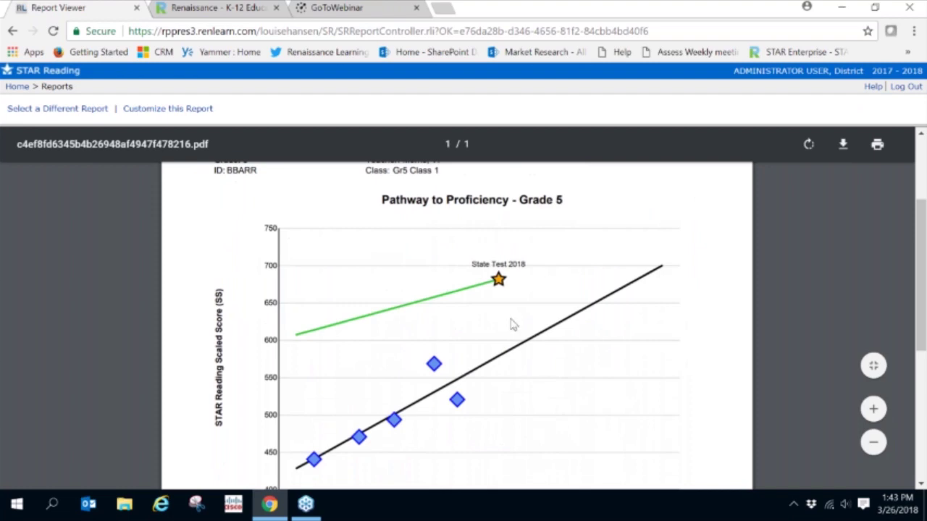
{"action": "scroll", "coordinate": [511, 324], "scroll_direction": "up", "scroll_amount": 1}
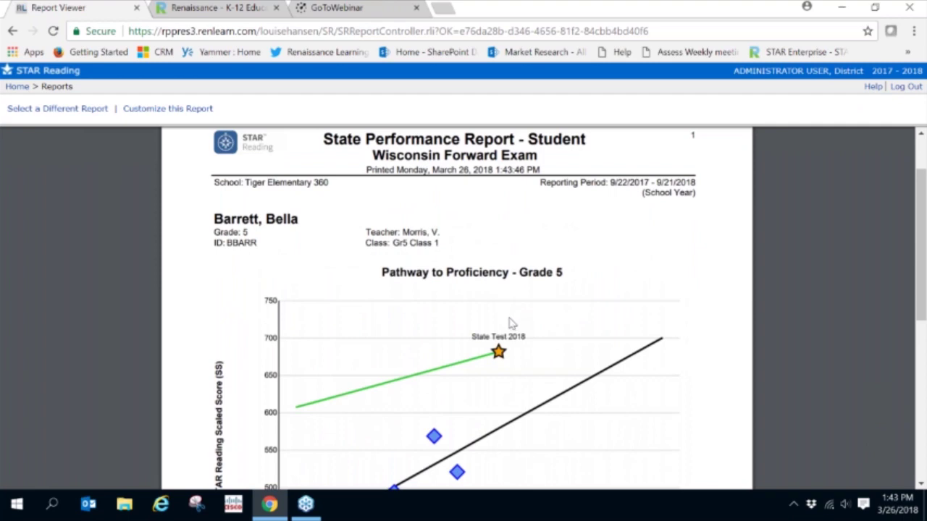
{"action": "scroll", "coordinate": [511, 324], "scroll_direction": "down", "scroll_amount": 1}
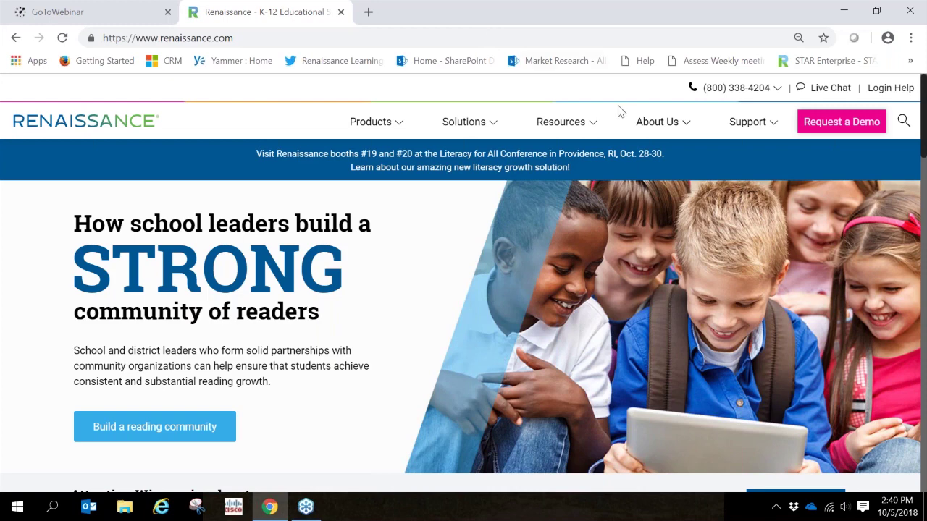
Open the ACT & SAT Benchmark Tool page on the Renaissance site, read its introduction, and open the linked SAT technical report
{"action": "mouse_move", "coordinate": [567, 123]}
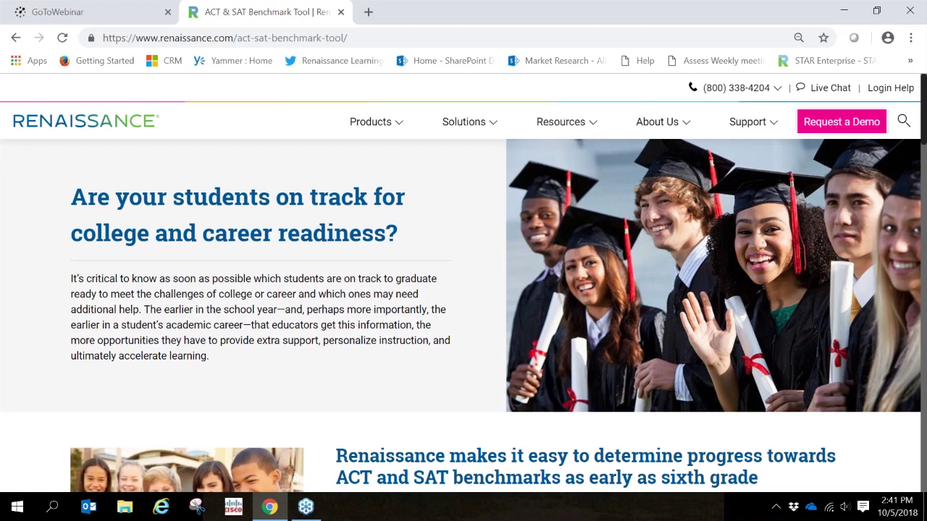
{"action": "scroll", "coordinate": [485, 225], "scroll_direction": "down", "scroll_amount": 1}
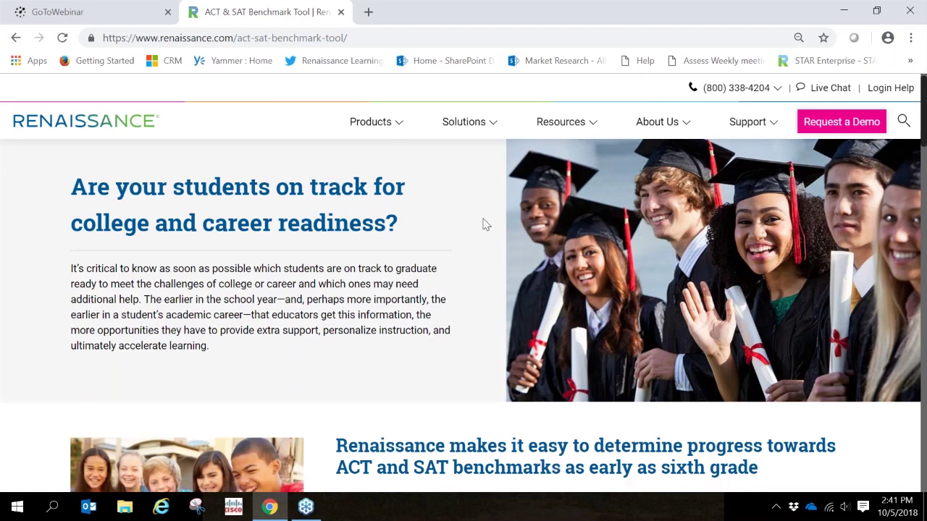
{"action": "scroll", "coordinate": [486, 225], "scroll_direction": "down", "scroll_amount": 3}
{"action": "scroll", "coordinate": [485, 225], "scroll_direction": "down", "scroll_amount": 2}
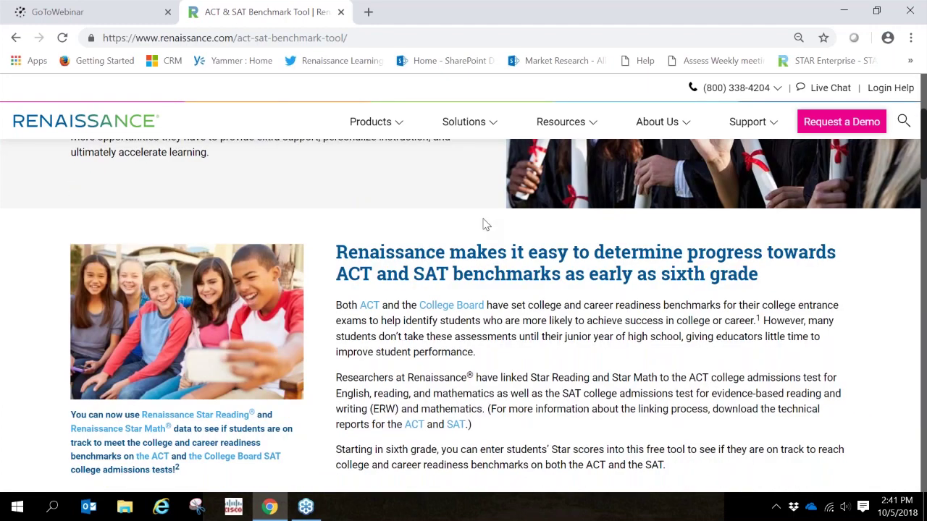
{"action": "scroll", "coordinate": [485, 224], "scroll_direction": "down", "scroll_amount": 1}
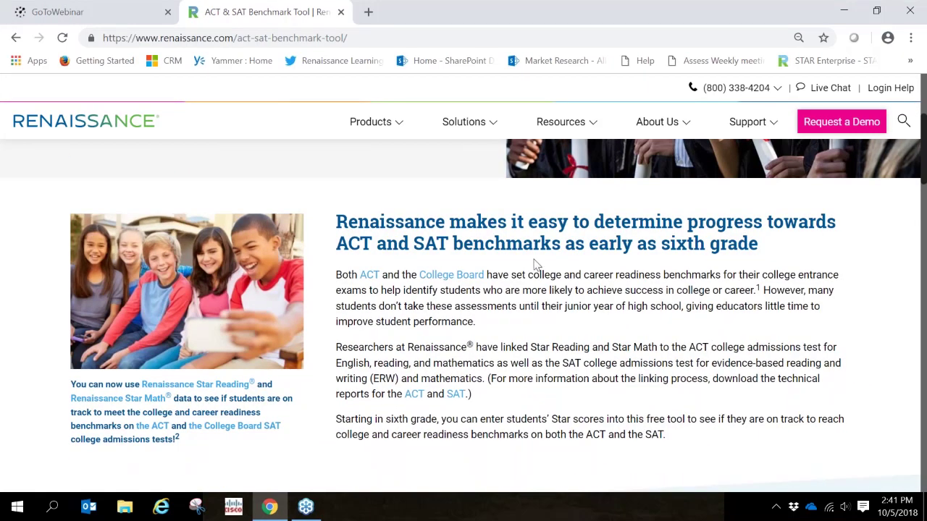
{"action": "scroll", "coordinate": [536, 265], "scroll_direction": "down", "scroll_amount": 1}
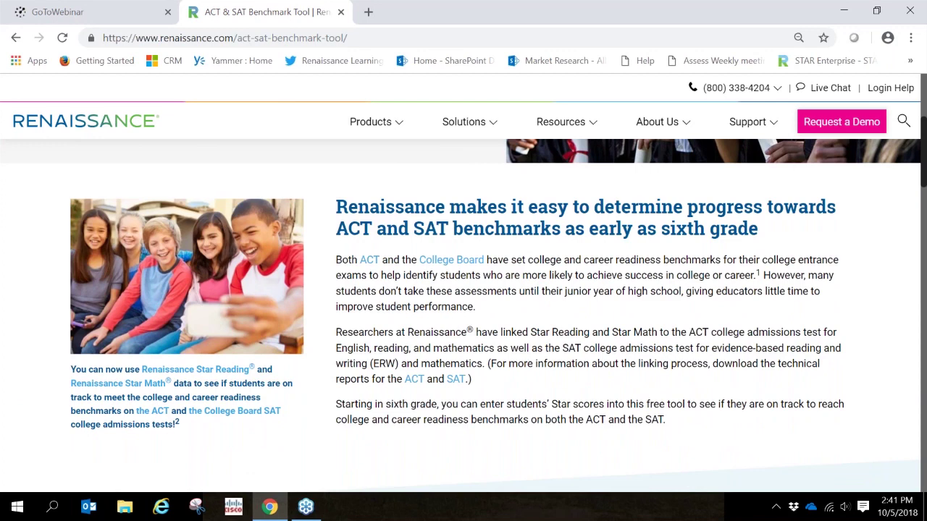
{"action": "scroll", "coordinate": [464, 290], "scroll_direction": "down", "scroll_amount": 2}
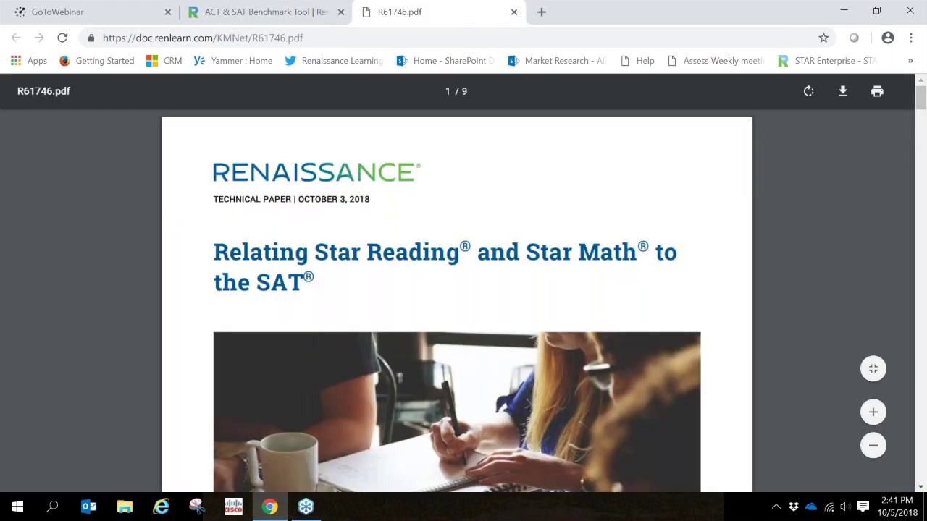
Skim the SAT technical paper from its contents to the Introduction and Main Findings, and close it
{"action": "scroll", "coordinate": [456, 290], "scroll_direction": "down", "scroll_amount": 4}
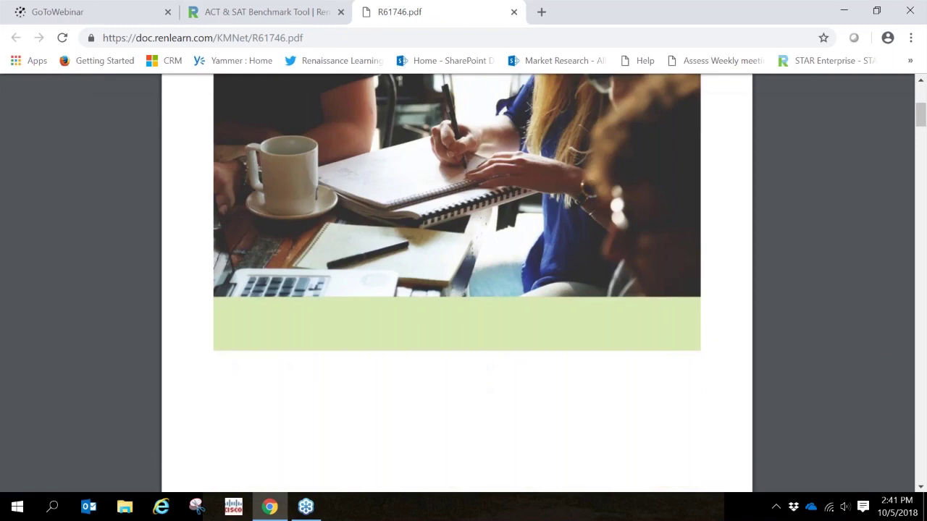
{"action": "scroll", "coordinate": [456, 290], "scroll_direction": "down", "scroll_amount": 5}
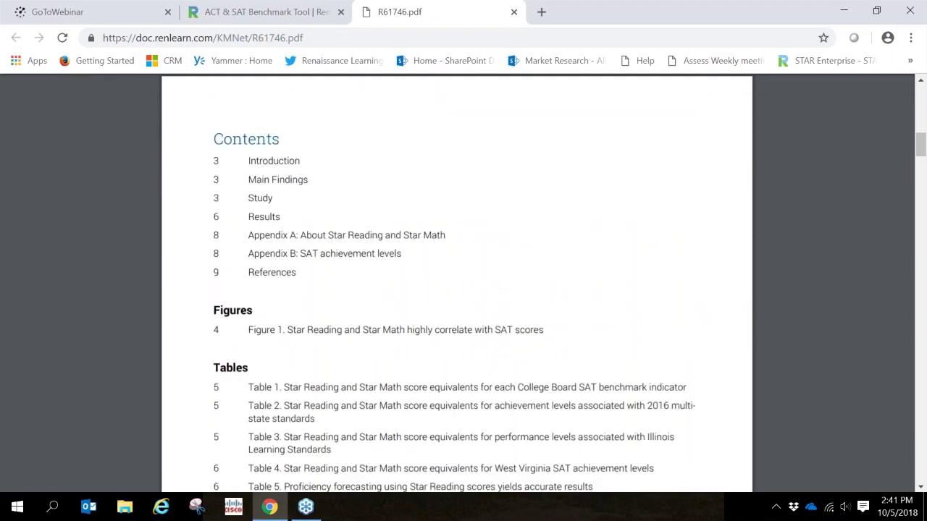
{"action": "scroll", "coordinate": [456, 283], "scroll_direction": "down", "scroll_amount": 7}
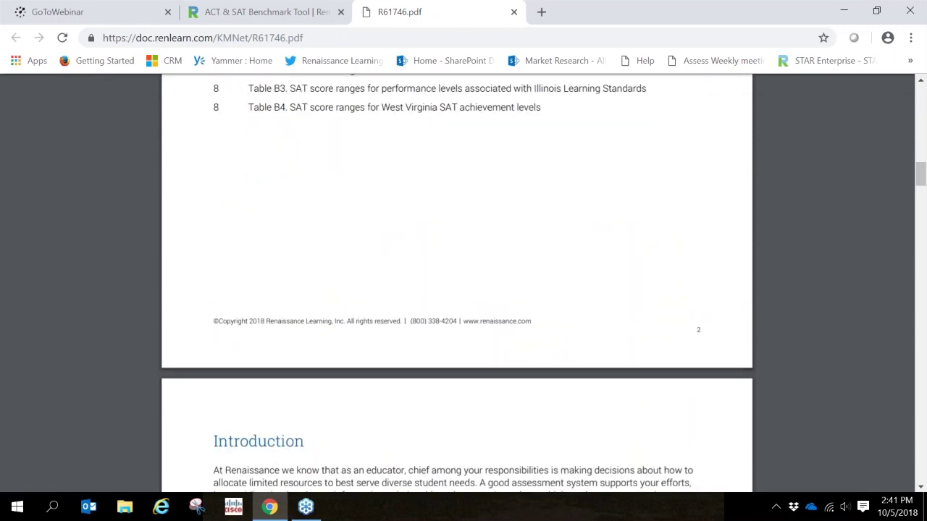
{"action": "scroll", "coordinate": [456, 282], "scroll_direction": "down", "scroll_amount": 3}
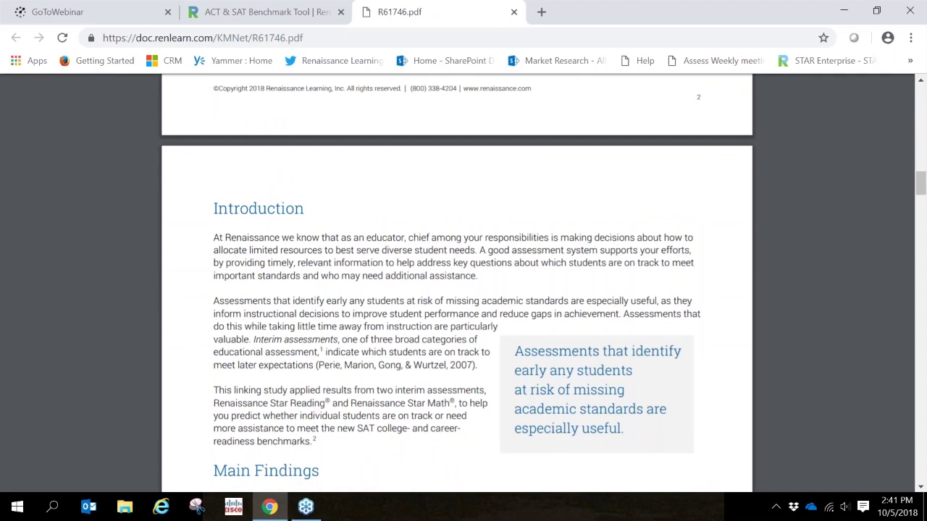
{"action": "scroll", "coordinate": [456, 283], "scroll_direction": "down", "scroll_amount": 1}
{"action": "scroll", "coordinate": [456, 282], "scroll_direction": "down", "scroll_amount": 1}
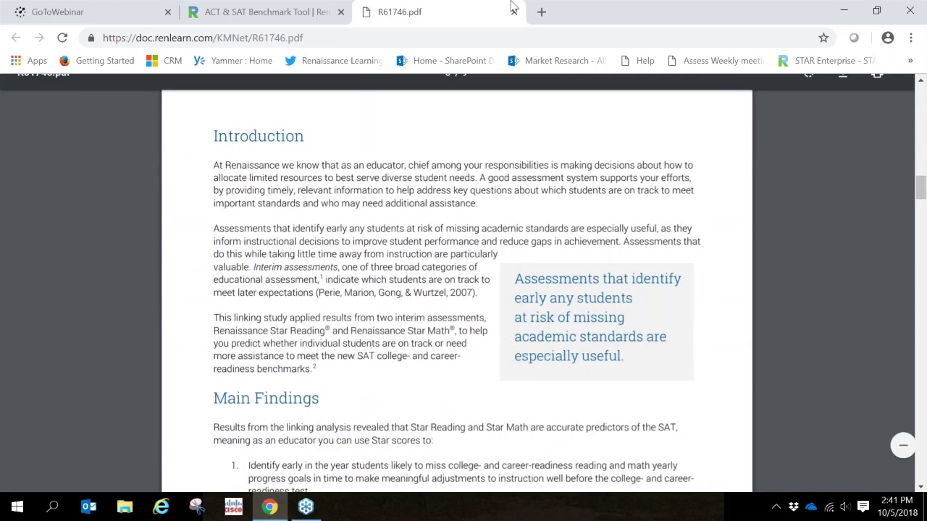
{"action": "left_click", "coordinate": [513, 12]}
Find the benchmark tool's score entry form, view its Math version, and return to the Reading version
{"action": "mouse_move", "coordinate": [507, 220]}
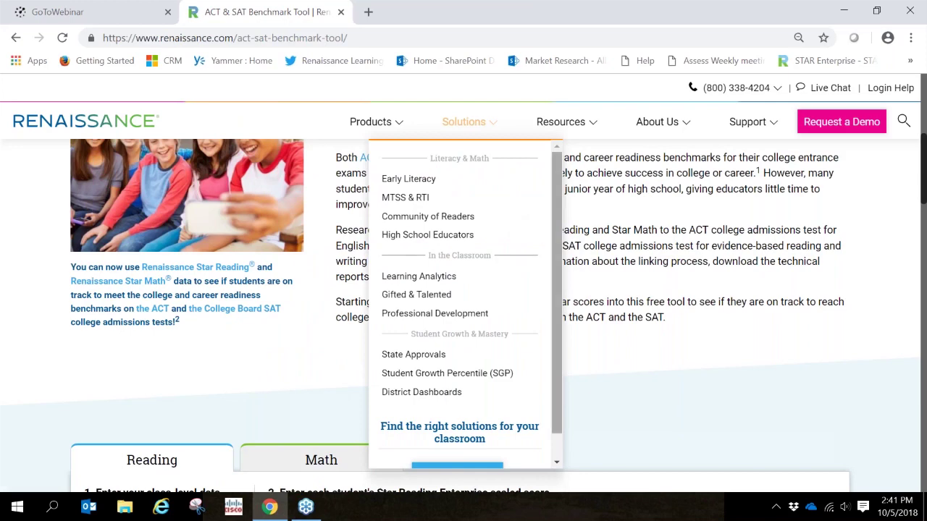
{"action": "scroll", "coordinate": [817, 326], "scroll_direction": "down", "scroll_amount": 3}
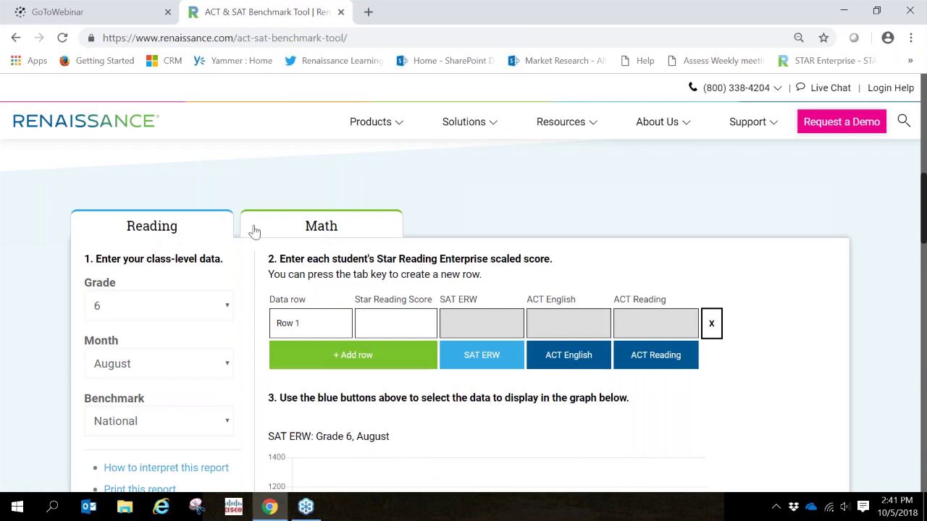
{"action": "left_click", "coordinate": [293, 229]}
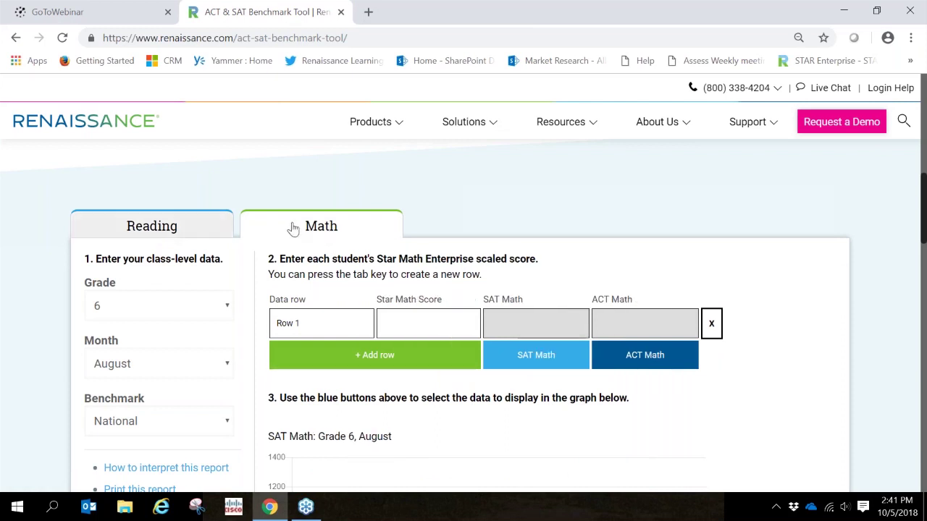
{"action": "left_click", "coordinate": [138, 227]}
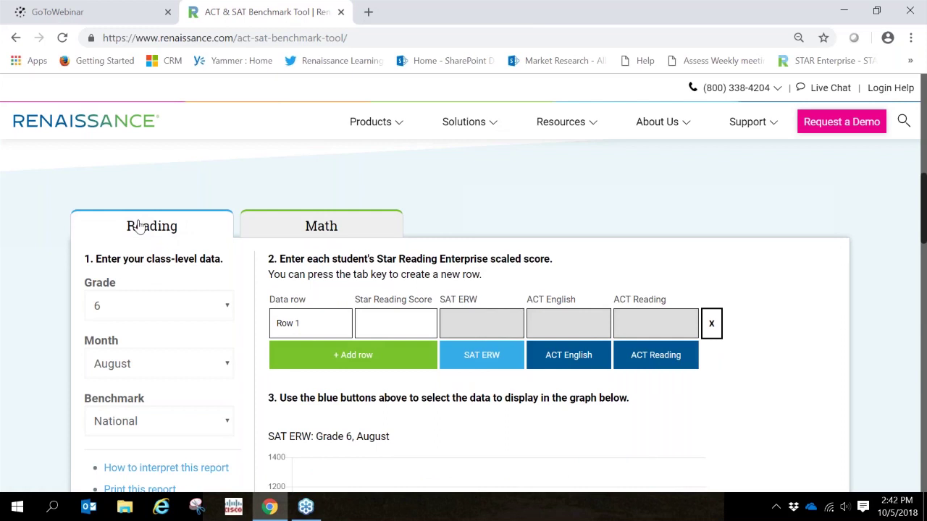
Set the class-level data to grade 8, month October and the National benchmark
{"action": "scroll", "coordinate": [138, 226], "scroll_direction": "down", "scroll_amount": 2}
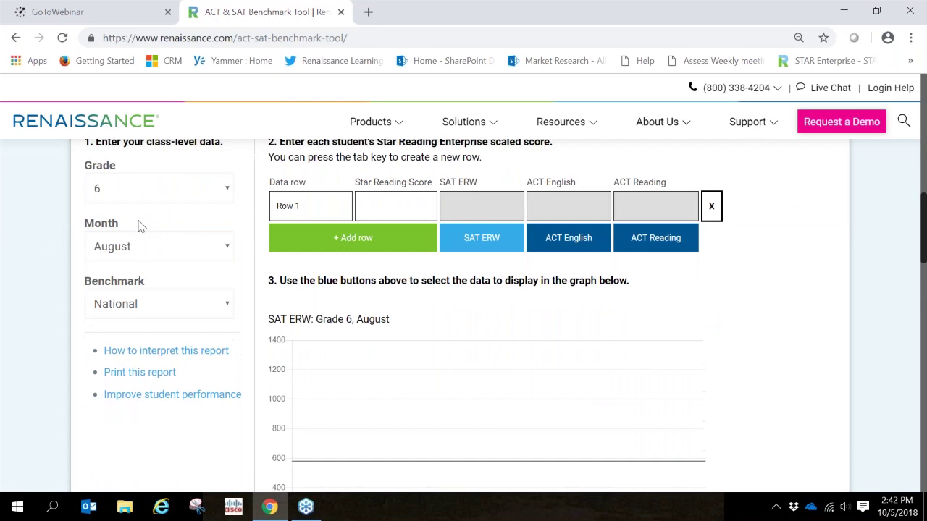
{"action": "left_click", "coordinate": [228, 192]}
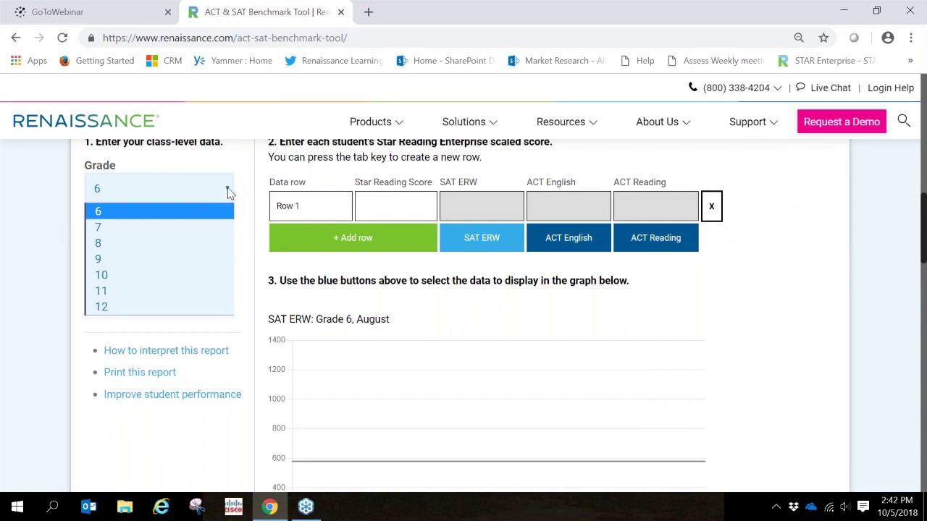
{"action": "left_click", "coordinate": [127, 246]}
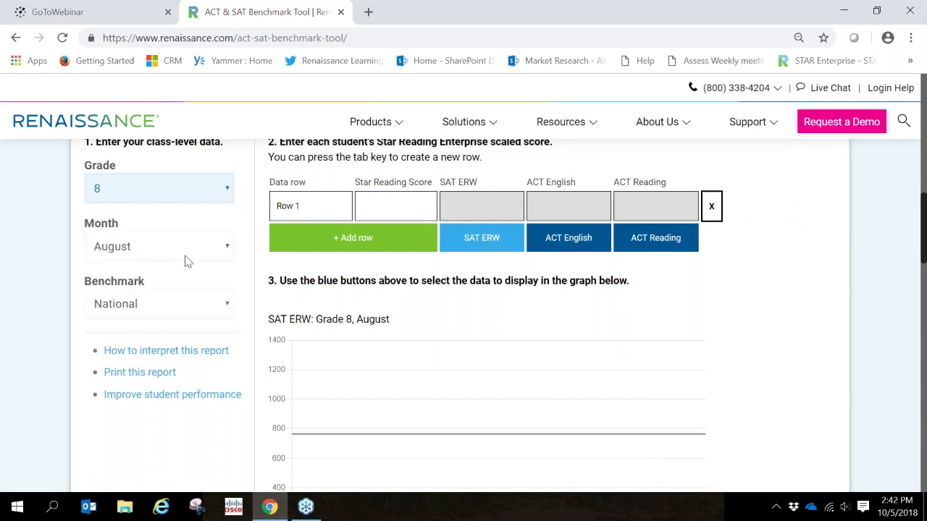
{"action": "left_click", "coordinate": [222, 254]}
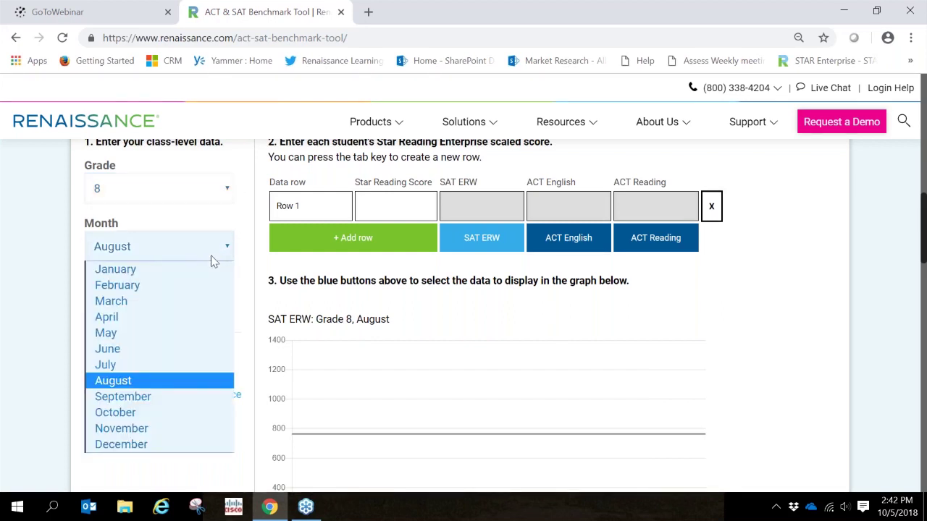
{"action": "left_click", "coordinate": [151, 416]}
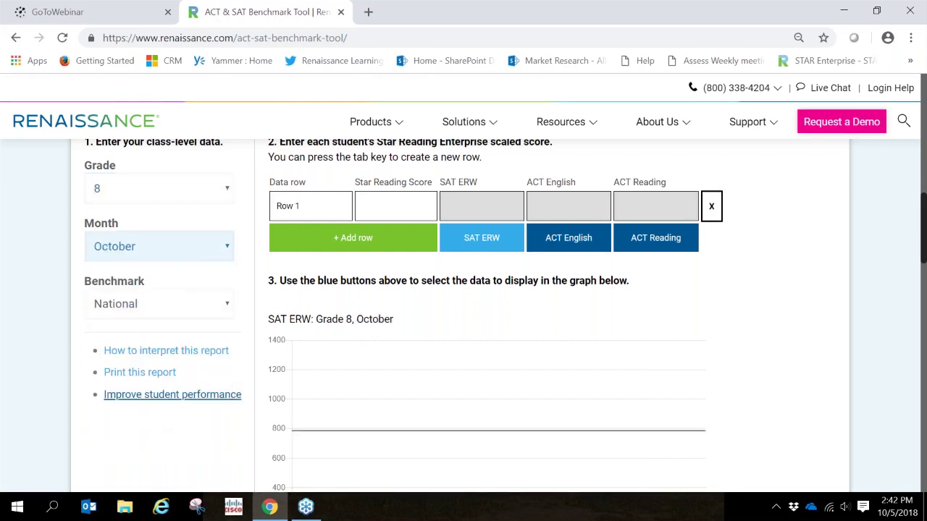
{"action": "left_click", "coordinate": [230, 308]}
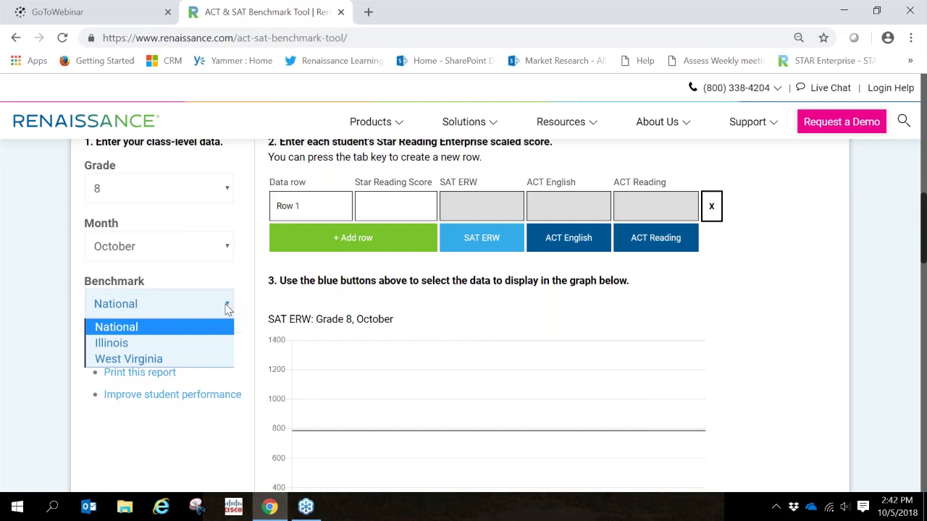
{"action": "left_click", "coordinate": [139, 328]}
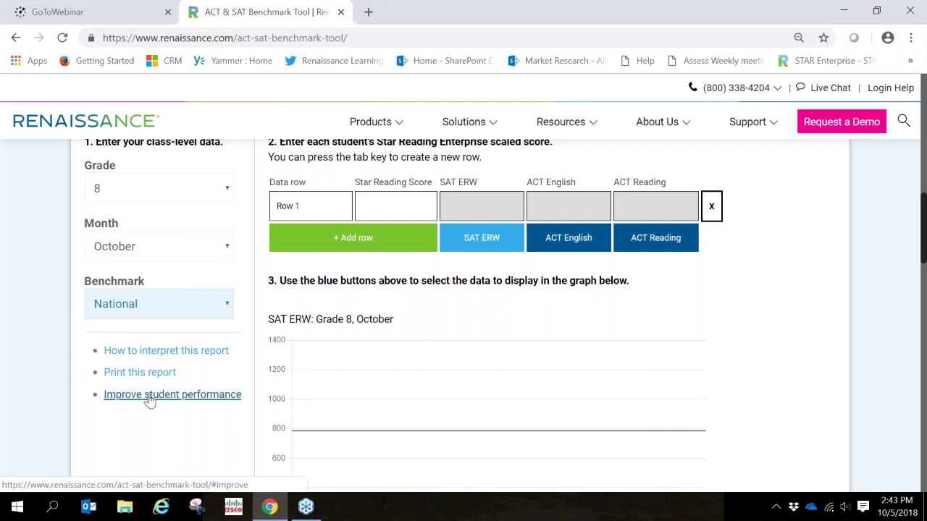
Name the first data row Student 1 and give it a Star Reading score of 1234
{"action": "scroll", "coordinate": [150, 400], "scroll_direction": "up", "scroll_amount": 2}
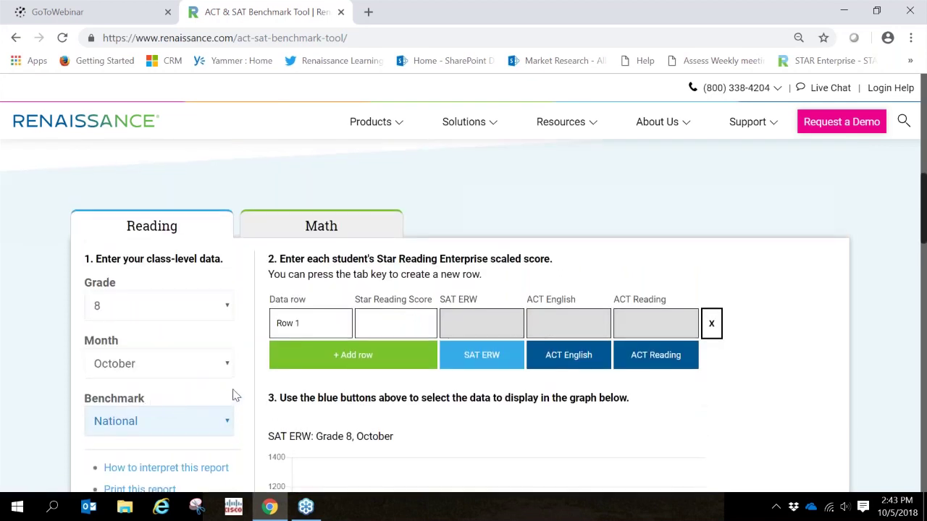
{"action": "left_click", "coordinate": [317, 320]}
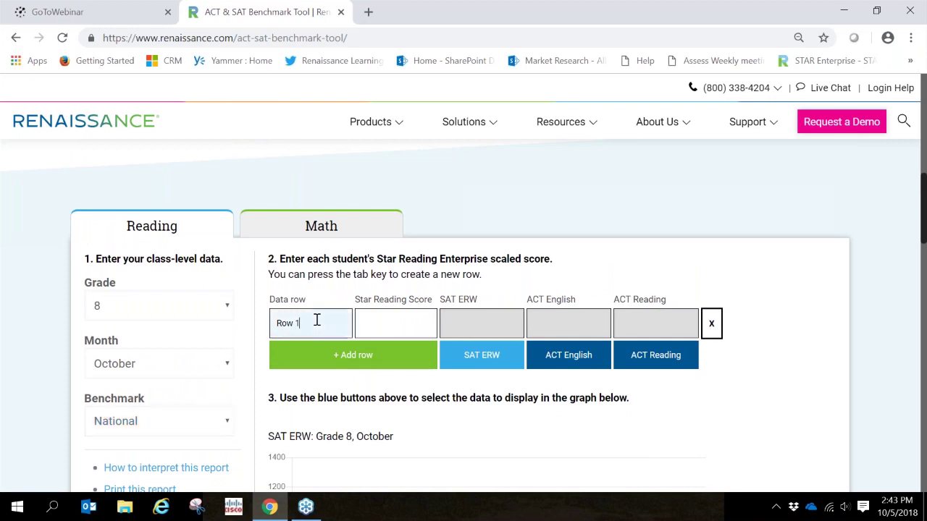
{"action": "key", "text": "BackSpace"}
{"action": "key", "text": "BackSpace"}
{"action": "key", "text": "BackSpace"}
{"action": "key", "text": "BackSpace"}
{"action": "key", "text": "BackSpace"}
{"action": "type", "text": "Student 1"}
{"action": "left_click", "coordinate": [406, 316]}
{"action": "type", "text": "1"}
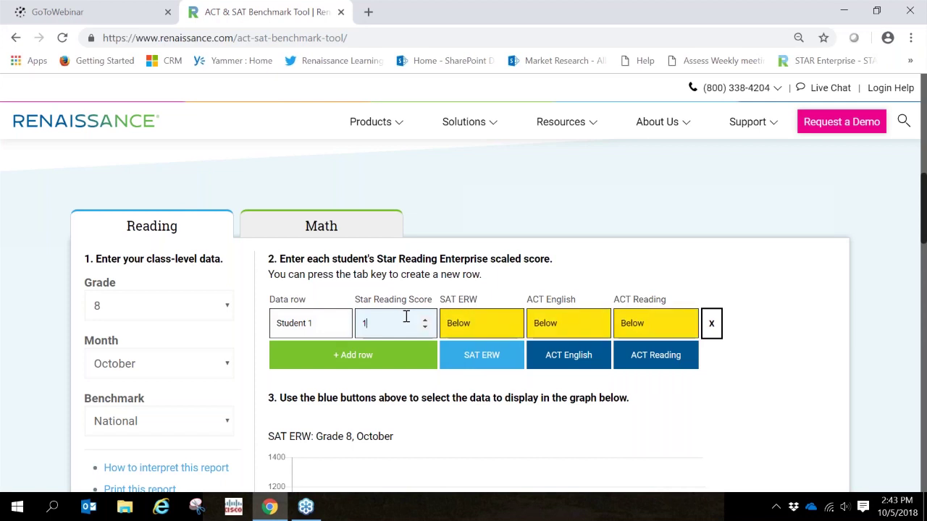
{"action": "type", "text": "234"}
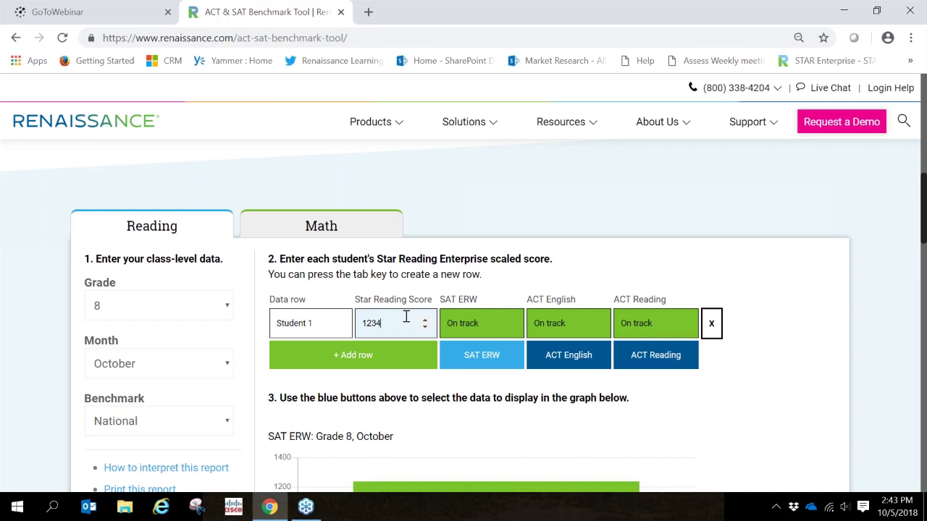
Add a second data row and name it Student 2
{"action": "left_click", "coordinate": [371, 356]}
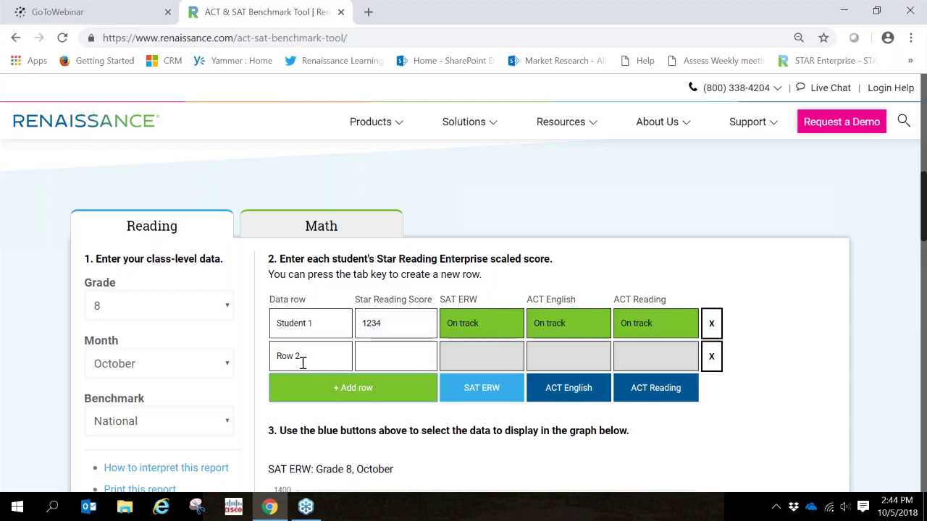
{"action": "key", "text": "BackSpace"}
{"action": "key", "text": "BackSpace"}
{"action": "key", "text": "BackSpace"}
{"action": "key", "text": "BackSpace"}
{"action": "key", "text": "BackSpace"}
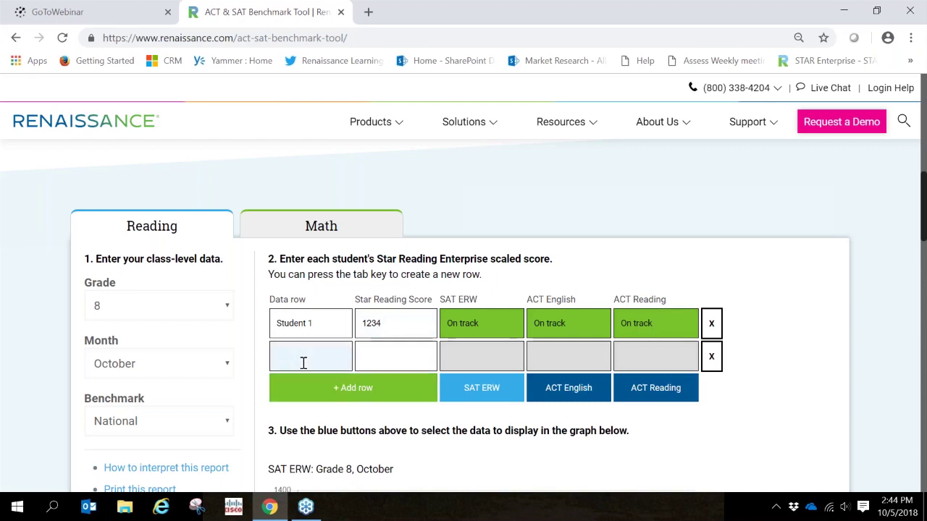
{"action": "type", "text": "Student"}
{"action": "key", "text": "BackSpace"}
{"action": "key", "text": "BackSpace"}
{"action": "type", "text": "nt"}
{"action": "key", "text": "Tab"}
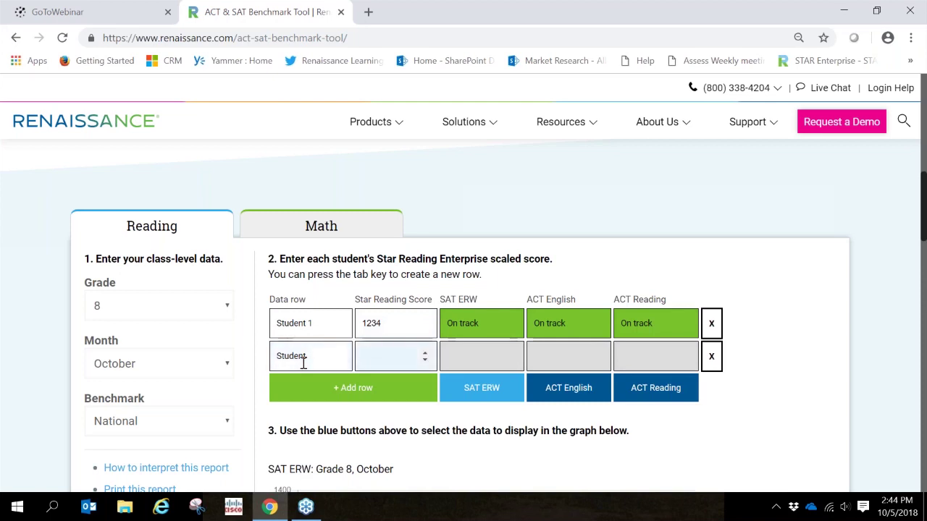
{"action": "left_click", "coordinate": [333, 359]}
{"action": "type", "text": "2"}
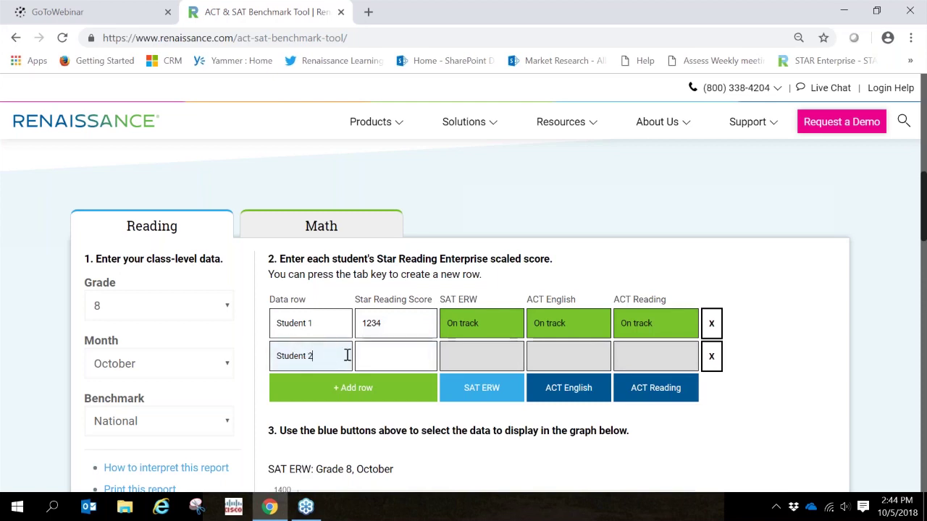
Enter a Star Reading score of 1400 for Student 2
{"action": "left_click", "coordinate": [426, 355]}
{"action": "type", "text": "176"}
{"action": "type", "text": "0"}
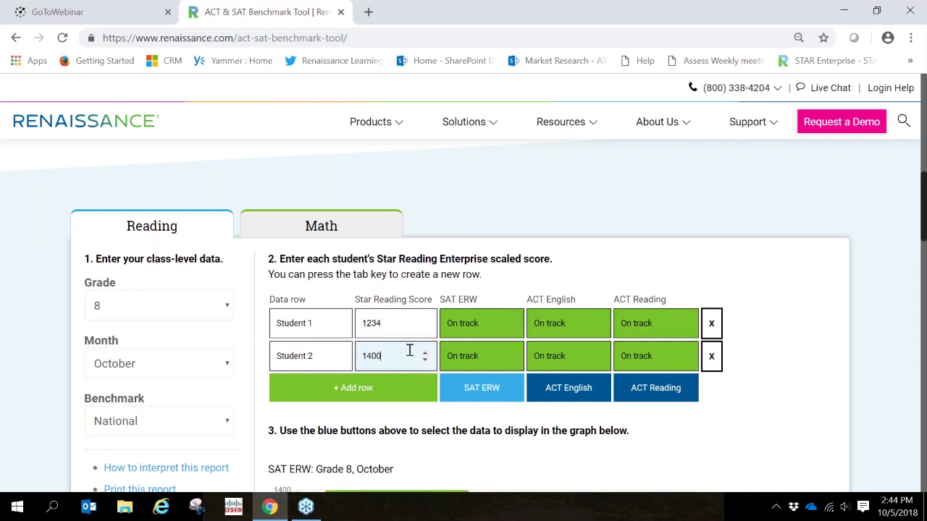
Replace Student 2's Star Reading score with 765
{"action": "double_click", "coordinate": [375, 348]}
{"action": "key", "text": "BackSpace"}
{"action": "type", "text": "765"}
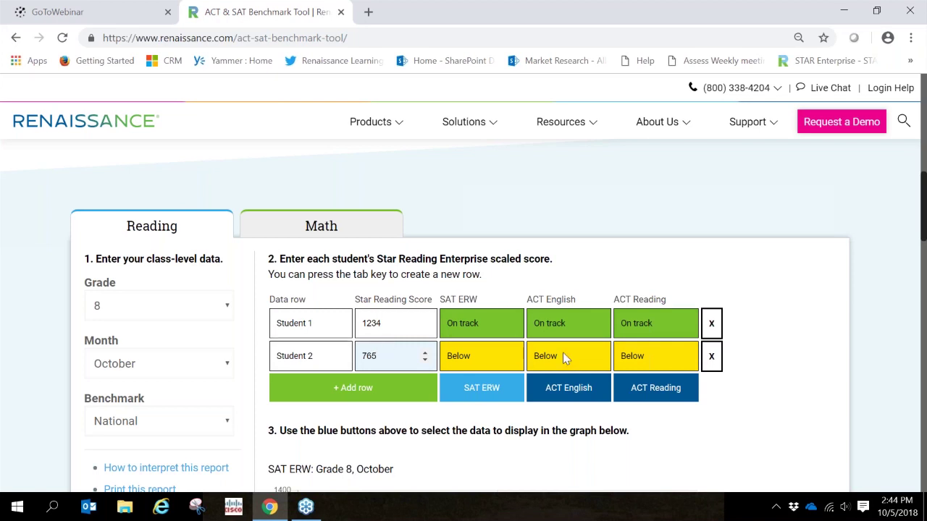
Display the students' benchmark graph for SAT ERW, ACT English and finally ACT Reading, comparing the bars with the benchmark line
{"action": "scroll", "coordinate": [510, 405], "scroll_direction": "down", "scroll_amount": 2}
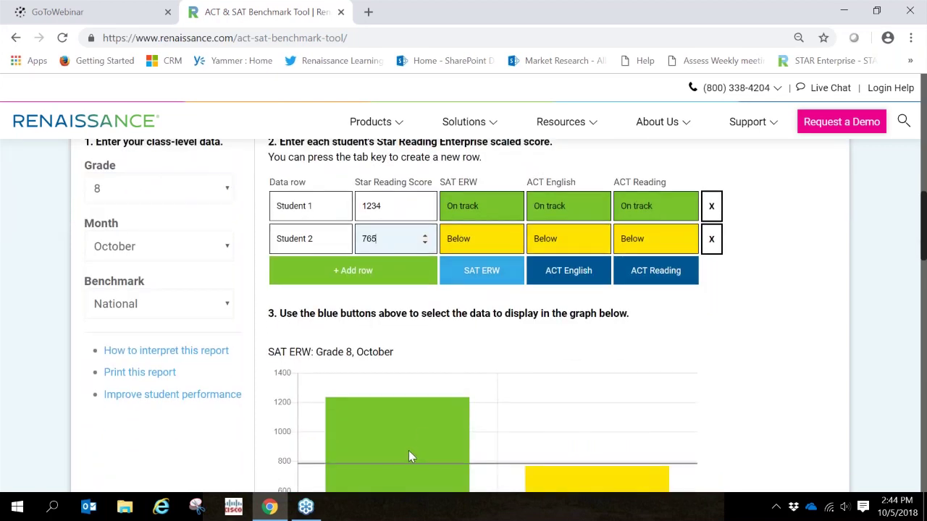
{"action": "left_click", "coordinate": [495, 271]}
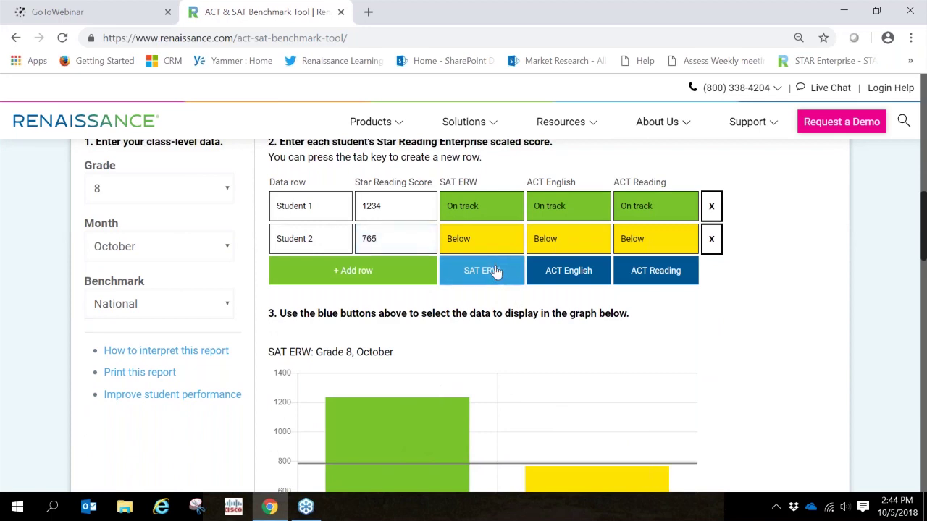
{"action": "left_click", "coordinate": [548, 274]}
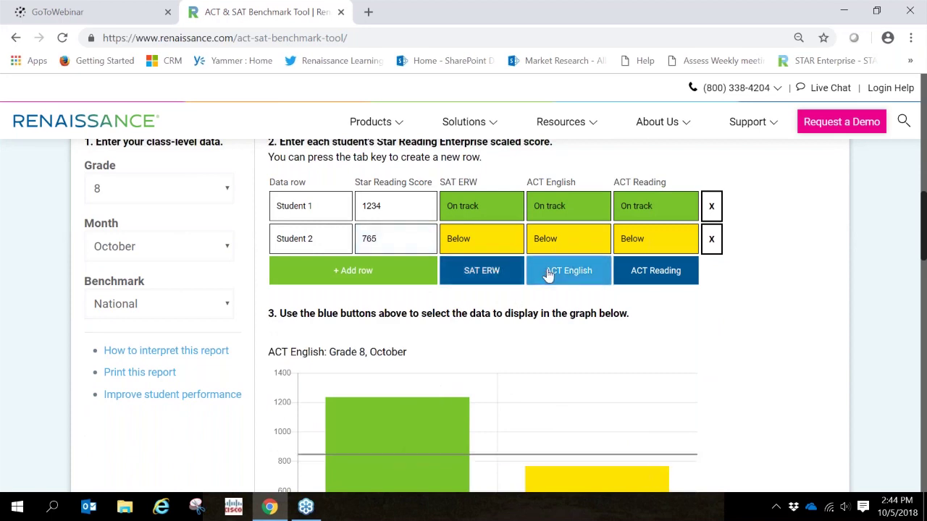
{"action": "left_click", "coordinate": [674, 280]}
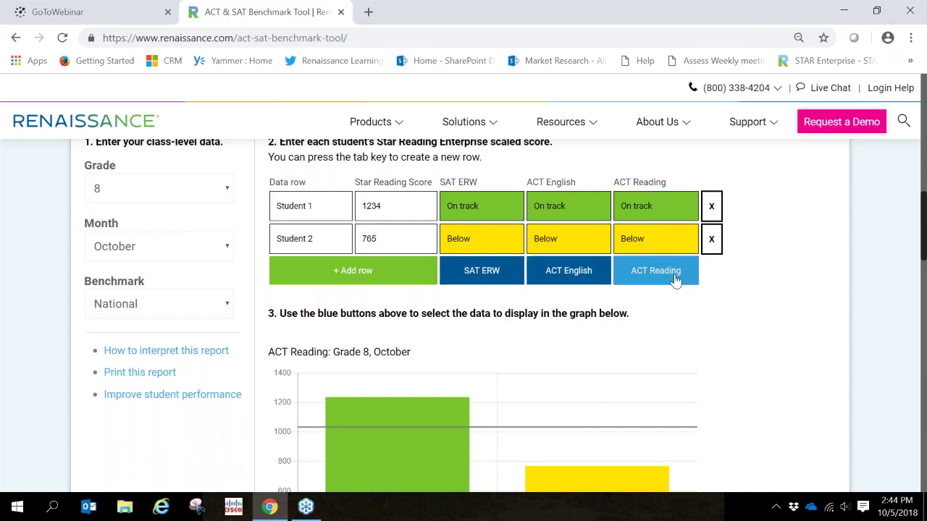
{"action": "scroll", "coordinate": [700, 333], "scroll_direction": "down", "scroll_amount": 1}
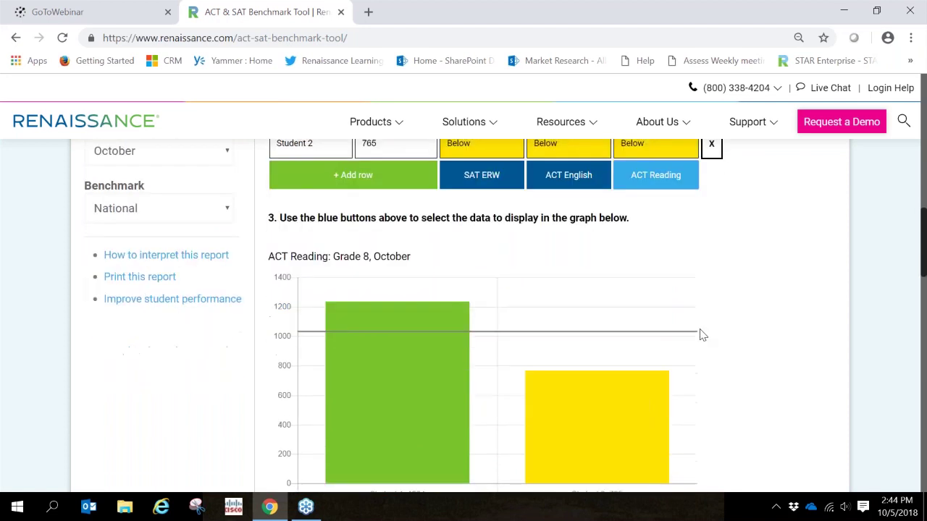
{"action": "scroll", "coordinate": [700, 334], "scroll_direction": "down", "scroll_amount": 1}
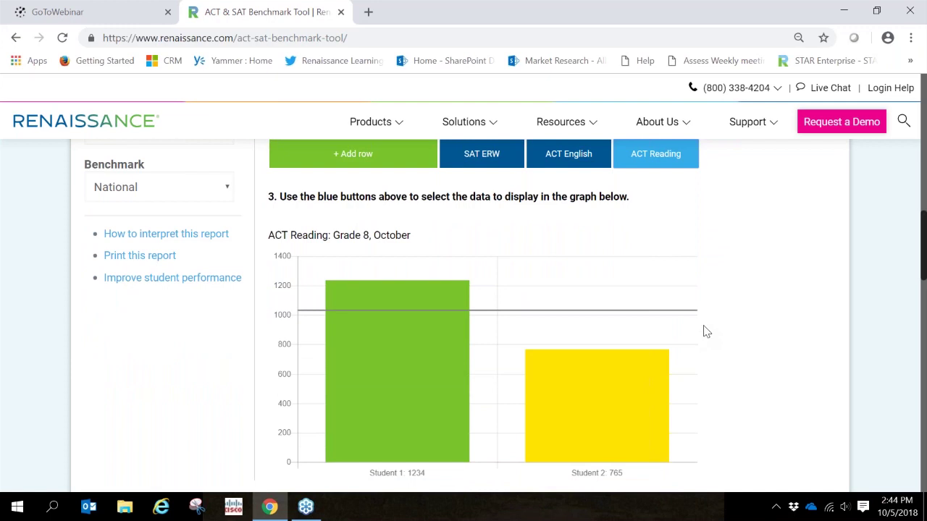
Read the guidance below the graph on interpreting the ACT Reading report and improving student performance, through to the end of the page
{"action": "scroll", "coordinate": [707, 332], "scroll_direction": "down", "scroll_amount": 3}
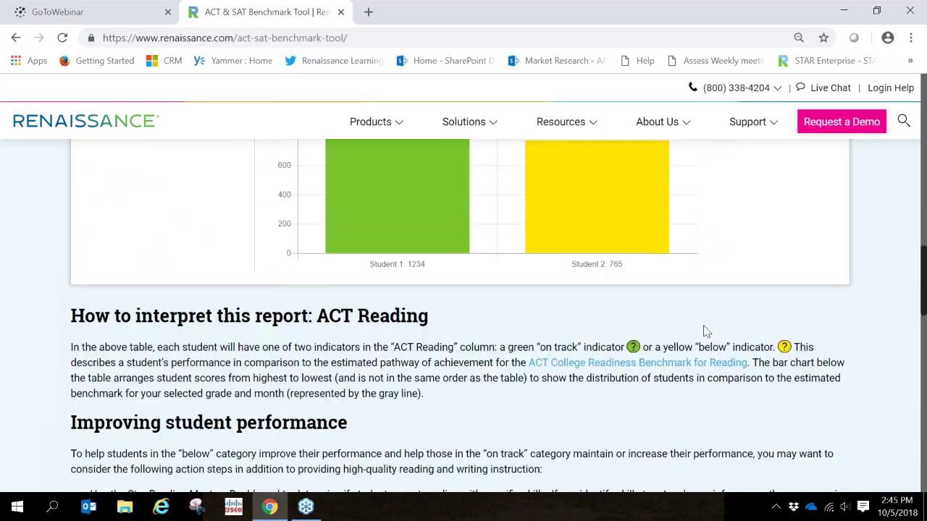
{"action": "scroll", "coordinate": [706, 331], "scroll_direction": "down", "scroll_amount": 1}
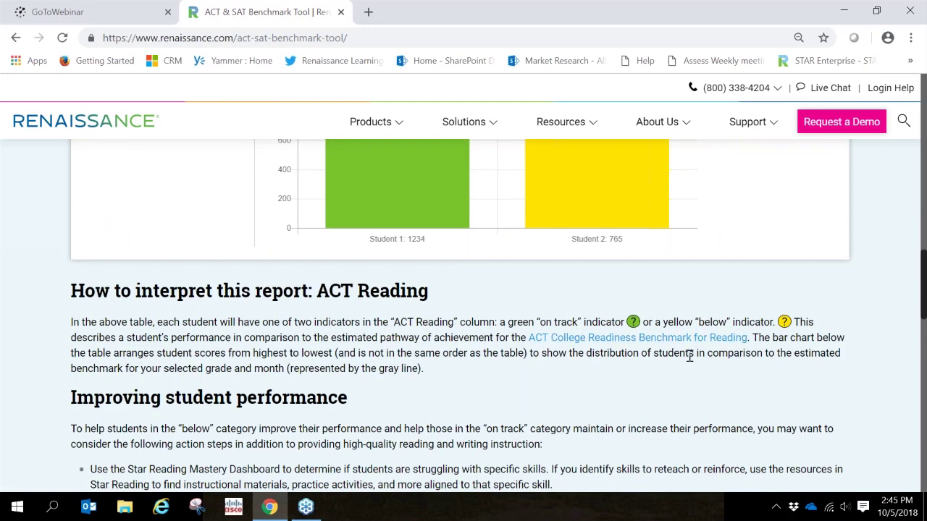
{"action": "scroll", "coordinate": [691, 355], "scroll_direction": "down", "scroll_amount": 1}
{"action": "scroll", "coordinate": [690, 356], "scroll_direction": "down", "scroll_amount": 2}
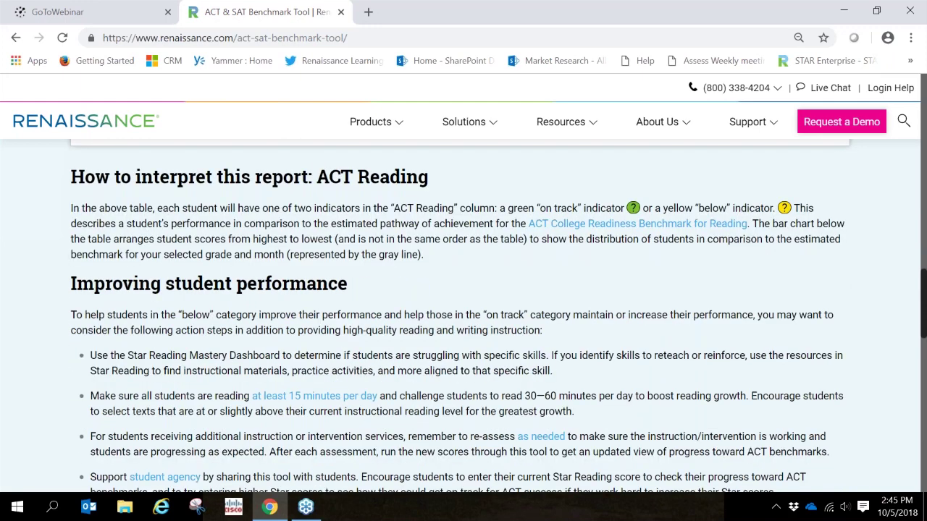
{"action": "scroll", "coordinate": [464, 319], "scroll_direction": "down", "scroll_amount": 1}
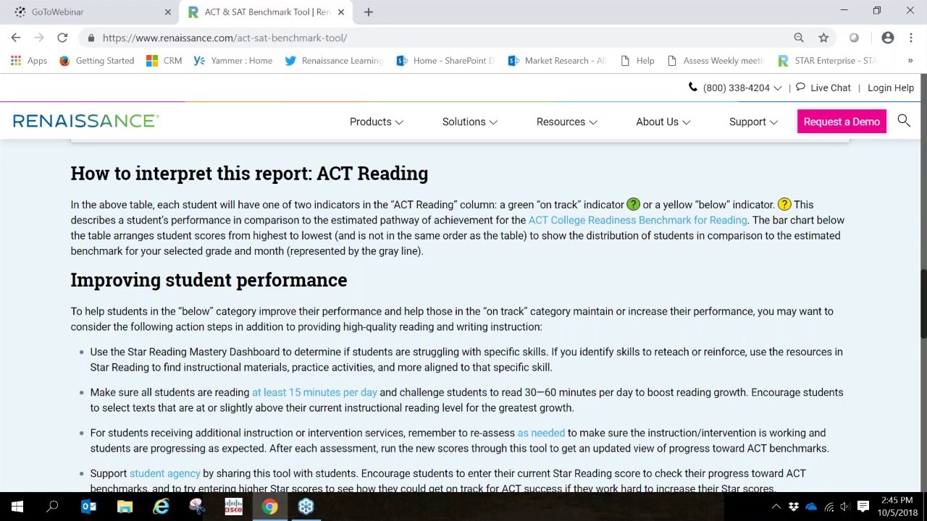
{"action": "scroll", "coordinate": [460, 316], "scroll_direction": "down", "scroll_amount": 1}
{"action": "scroll", "coordinate": [464, 317], "scroll_direction": "down", "scroll_amount": 5}
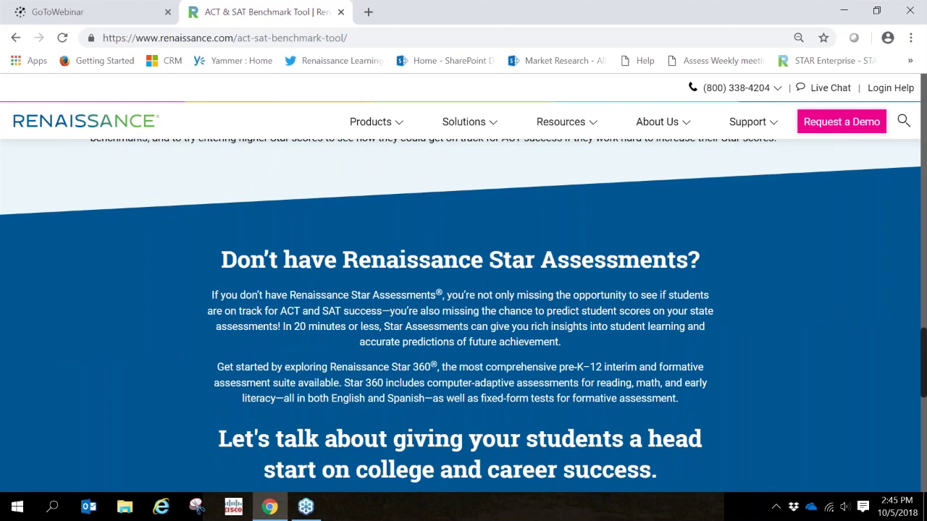
{"action": "scroll", "coordinate": [464, 317], "scroll_direction": "down", "scroll_amount": 2}
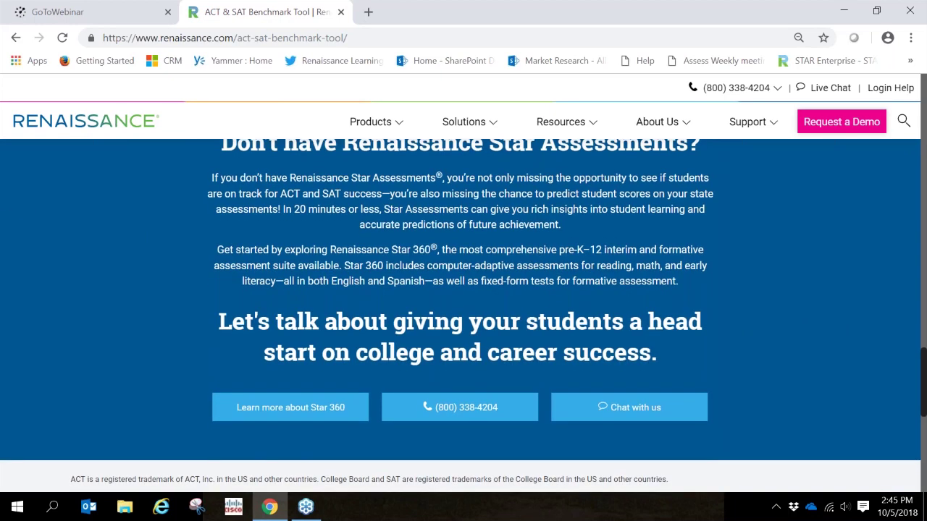